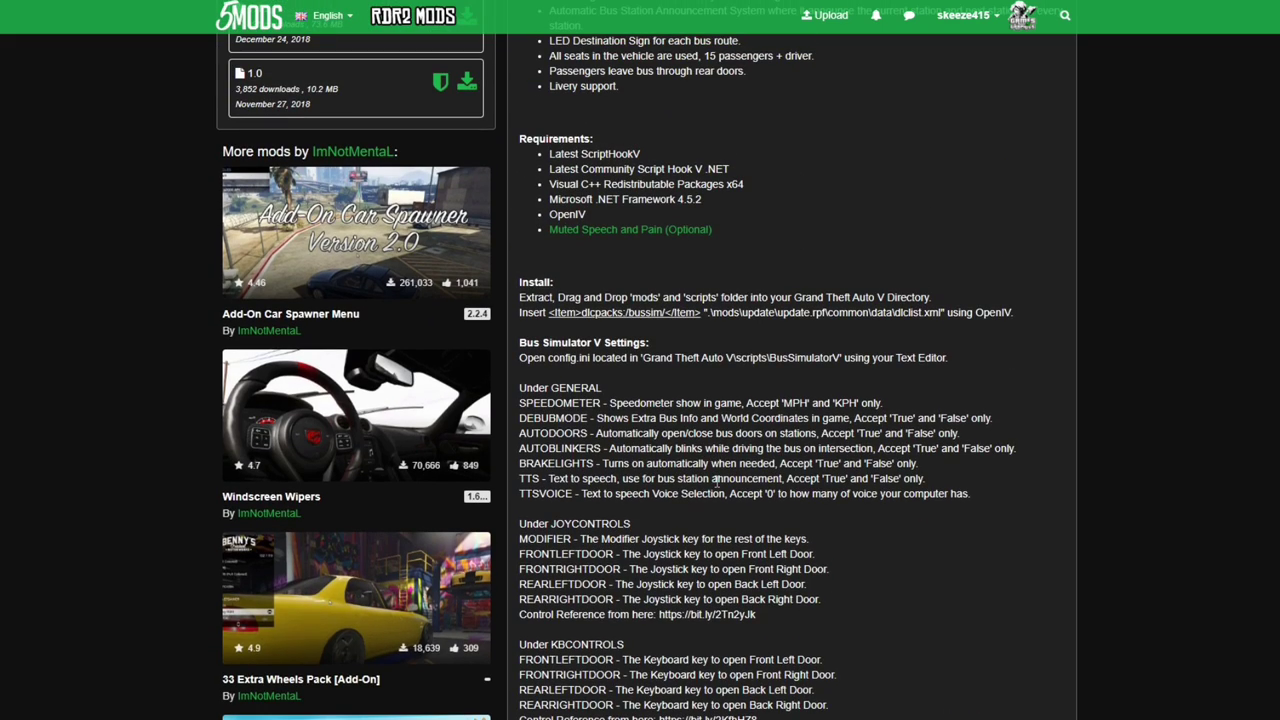
Review the Bus Simulator V mod page's features, requirements, installation instructions and settings notes
scroll(676, 240, up, 4)
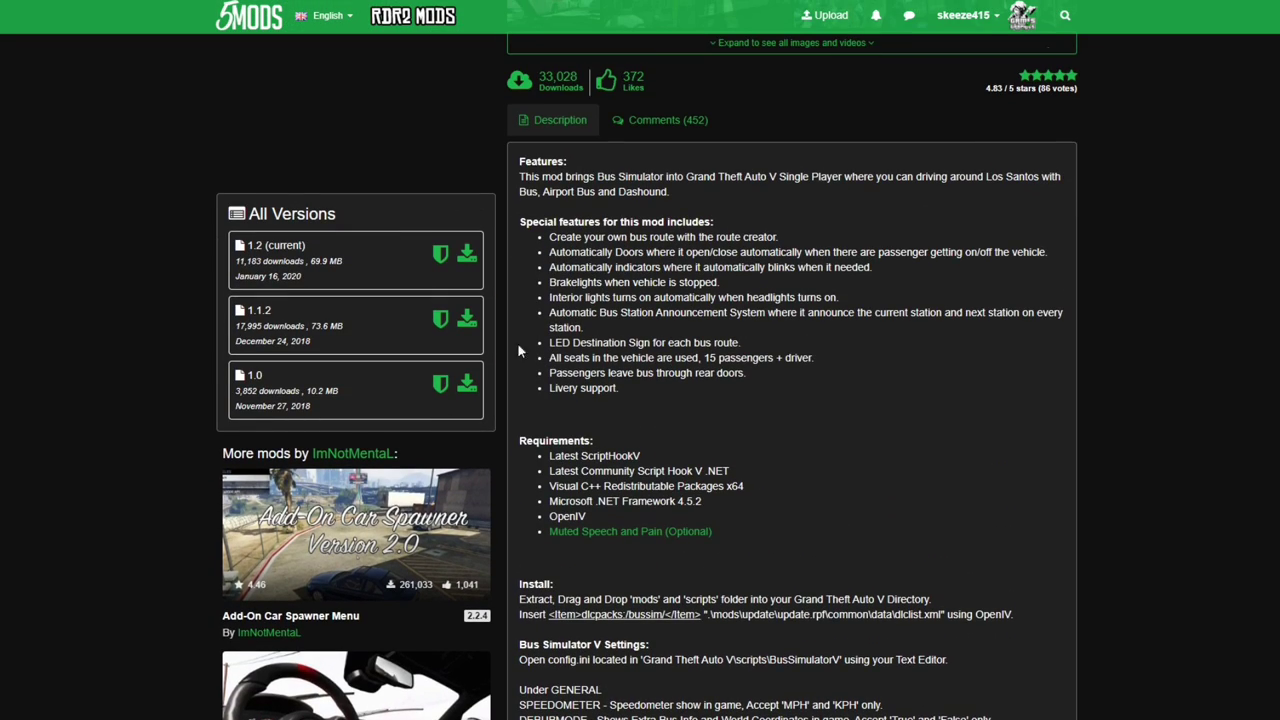
scroll(764, 490, down, 4)
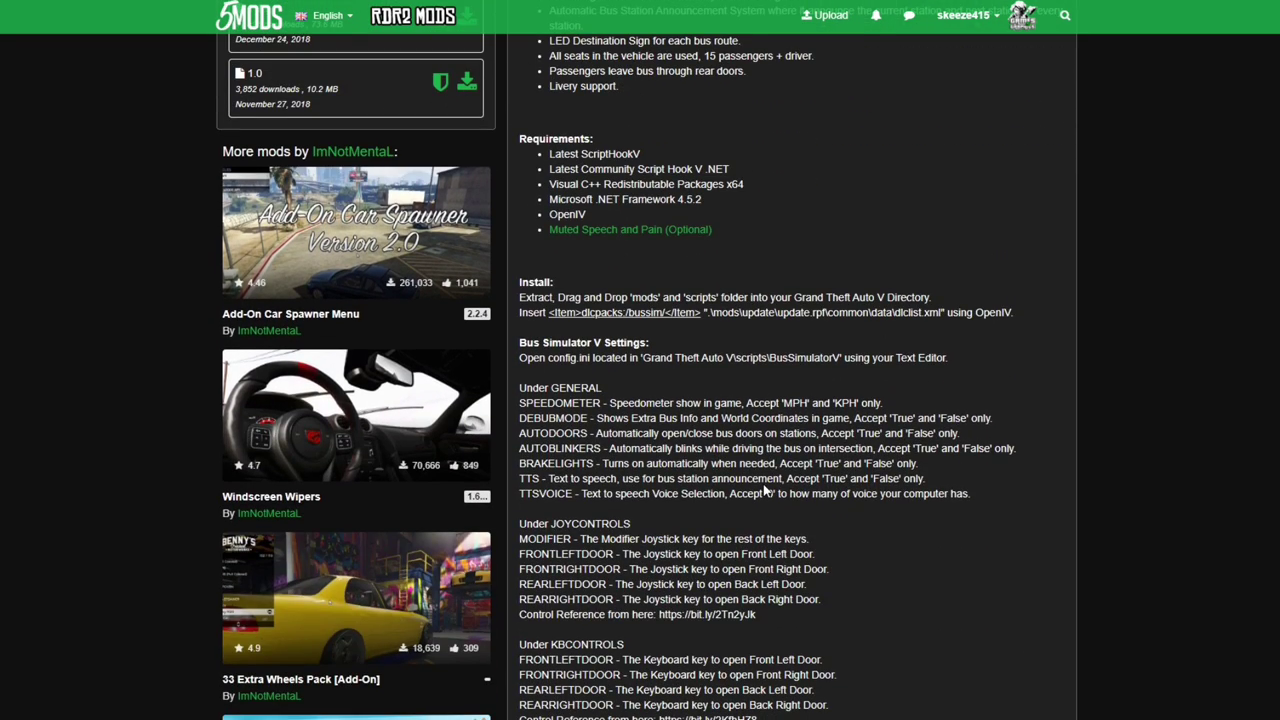
scroll(660, 488, down, 2)
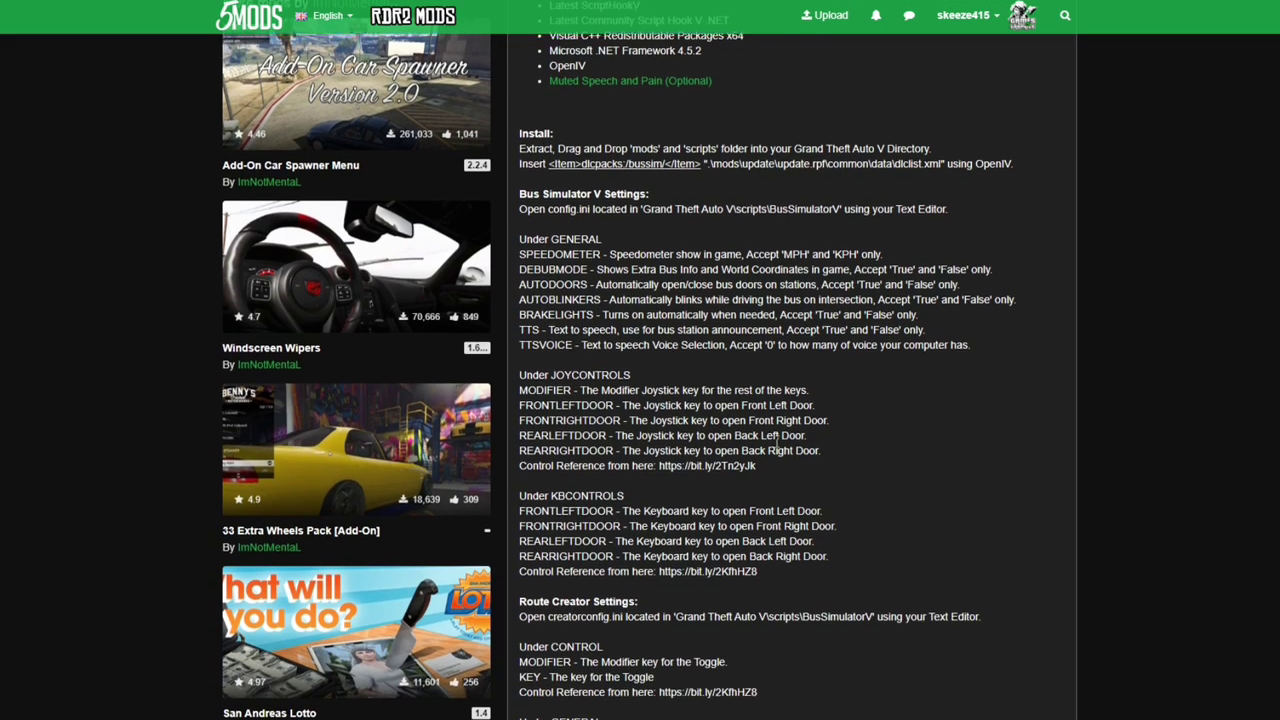
scroll(693, 551, down, 1)
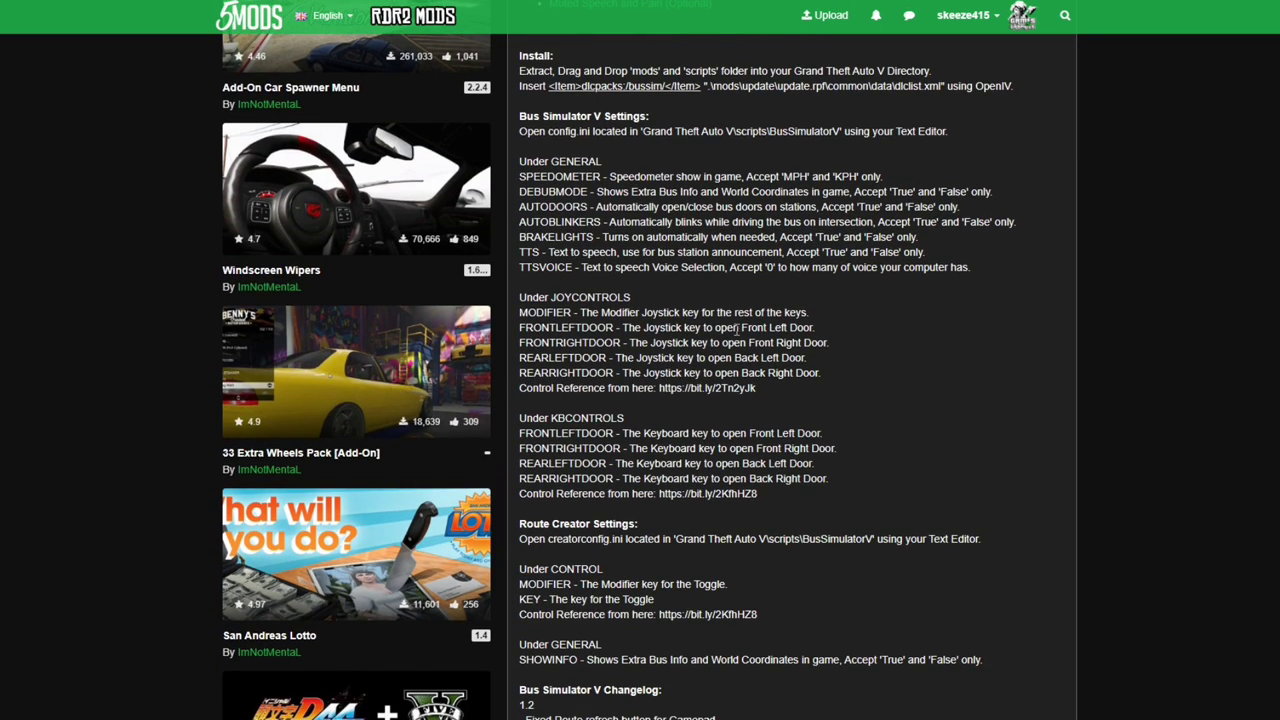
scroll(717, 461, up, 6)
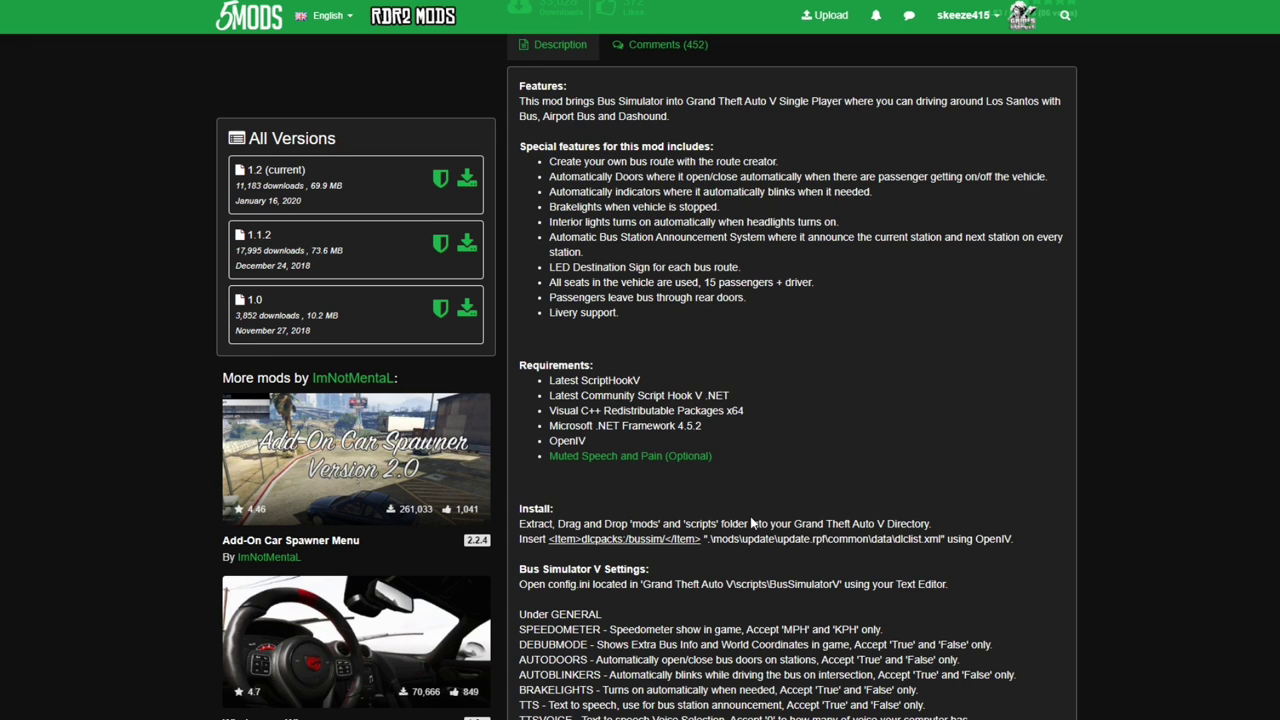
scroll(630, 540, up, 4)
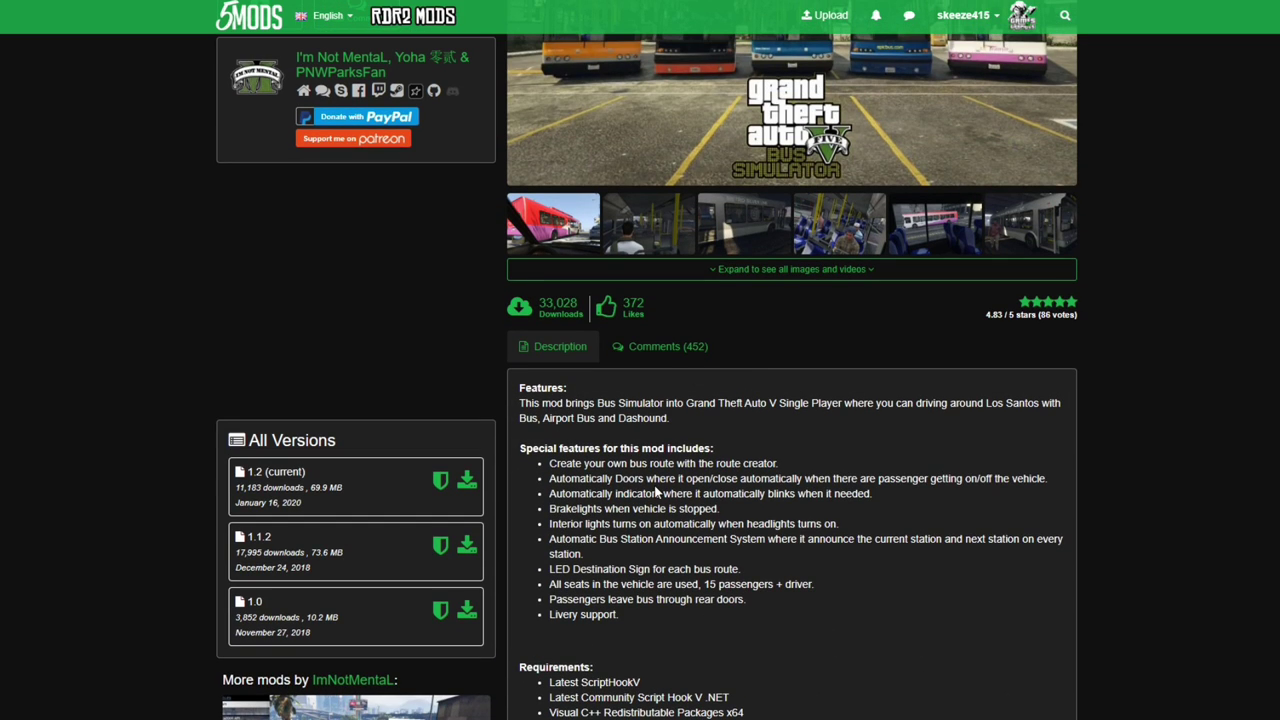
scroll(685, 508, down, 2)
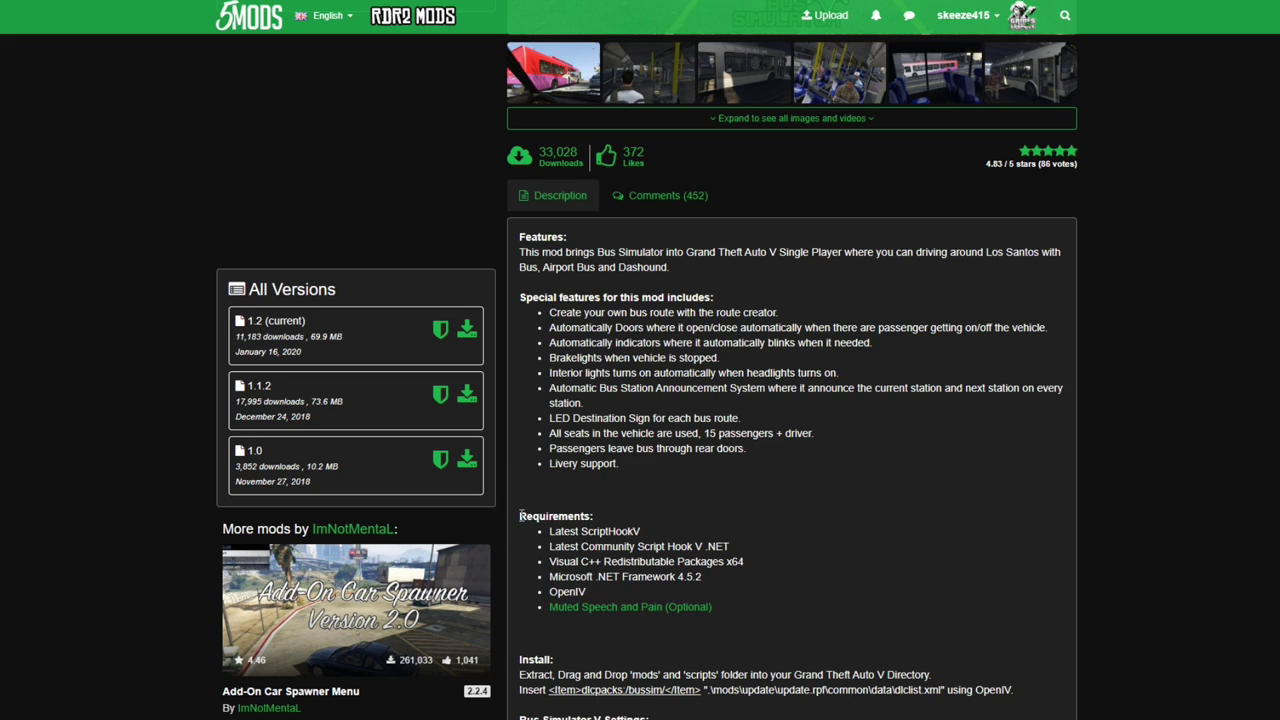
drag(538, 528, 737, 604)
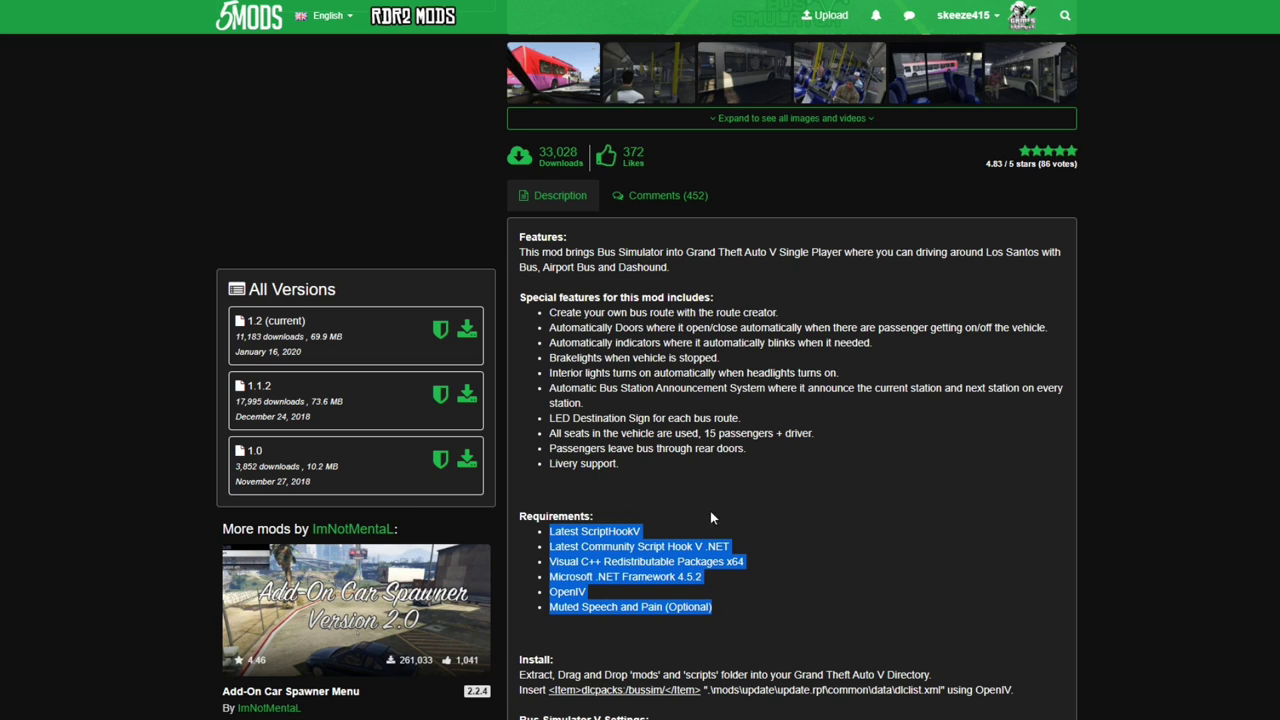
click(655, 527)
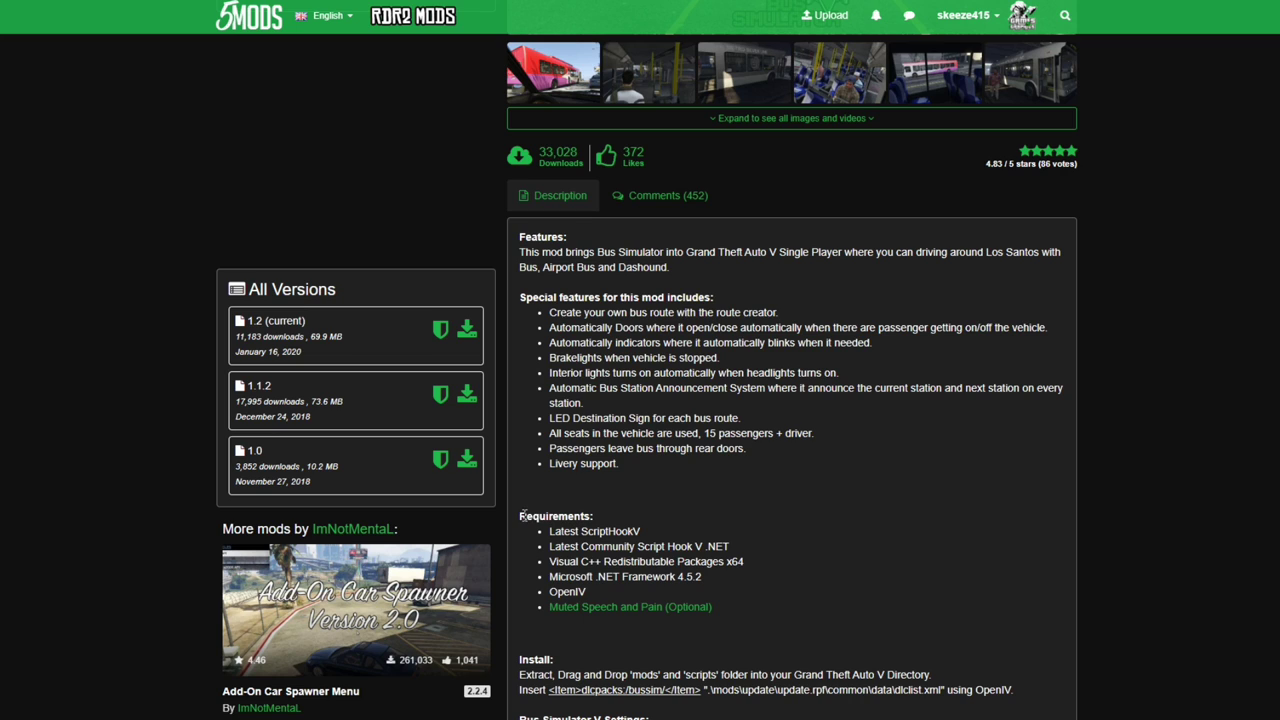
scroll(747, 536, up, 5)
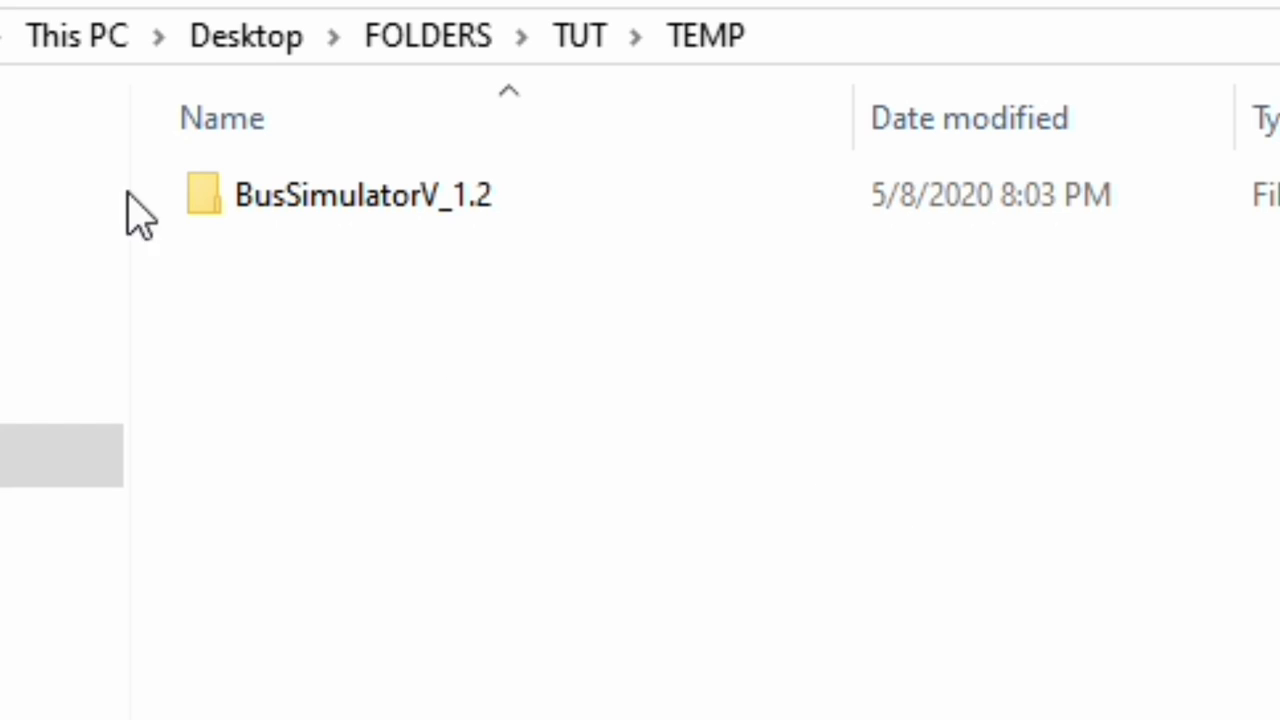
click(393, 207)
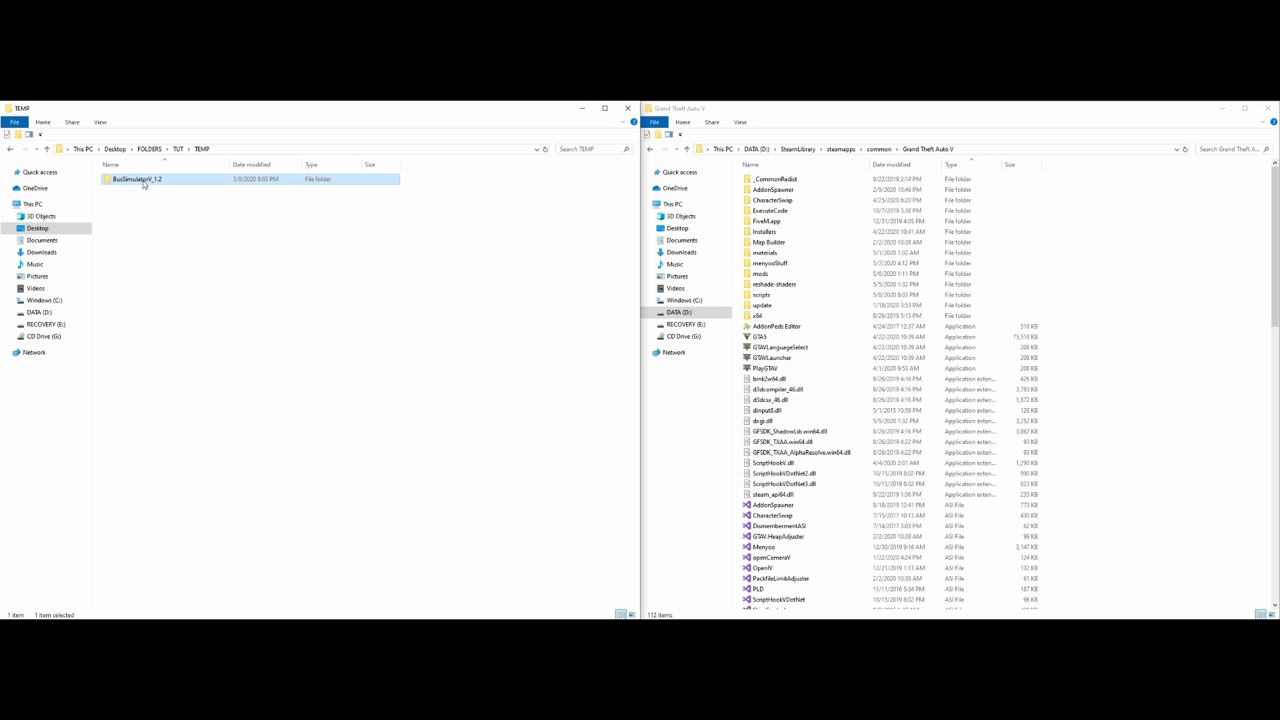
click(443, 282)
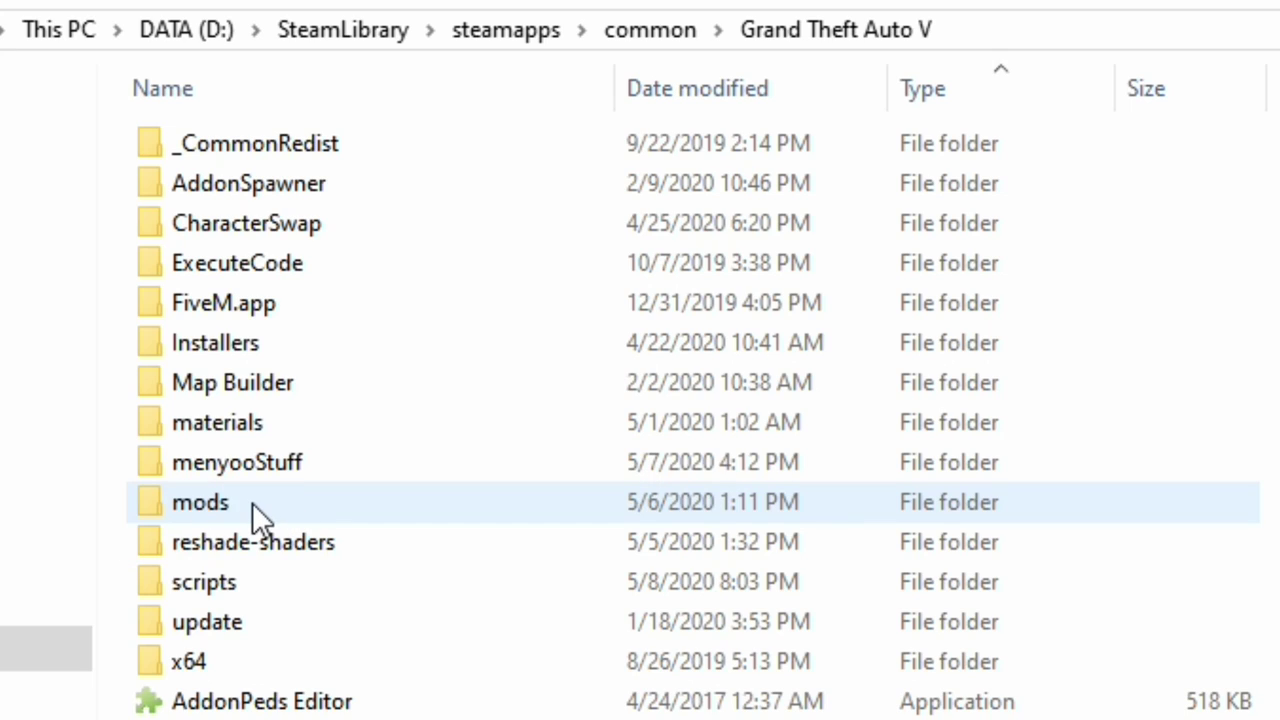
click(252, 502)
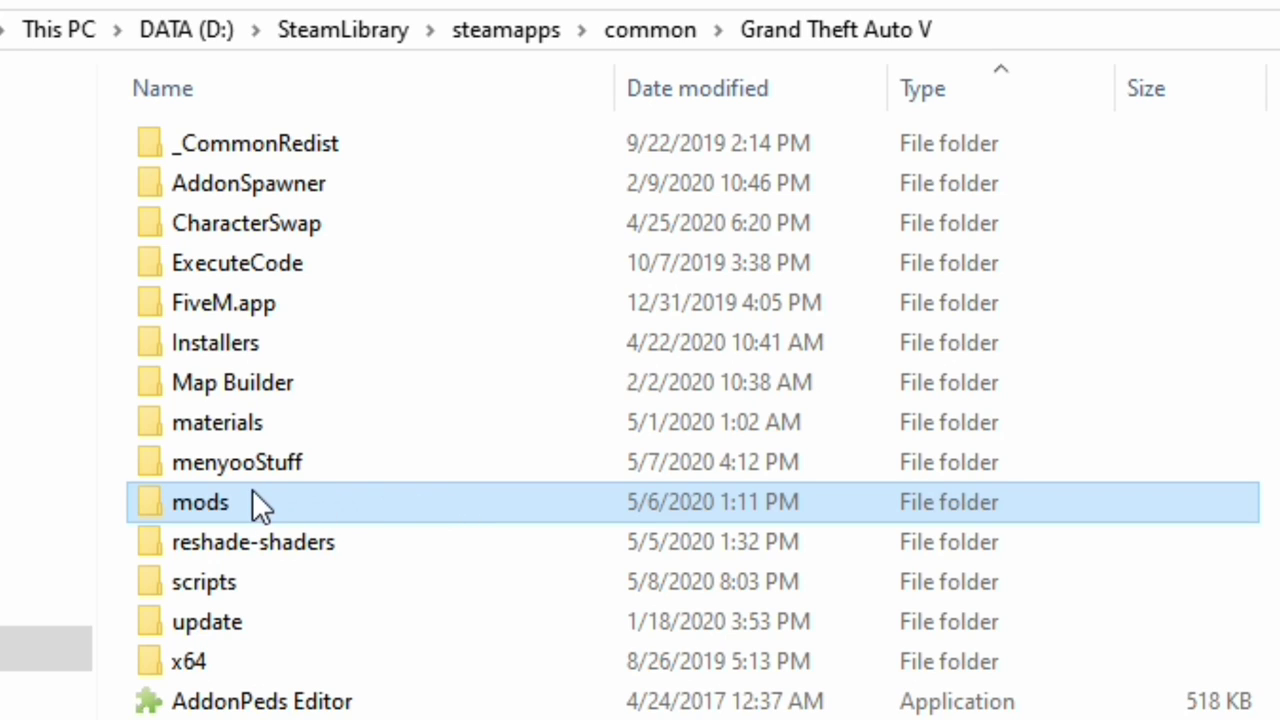
mouse_move(309, 504)
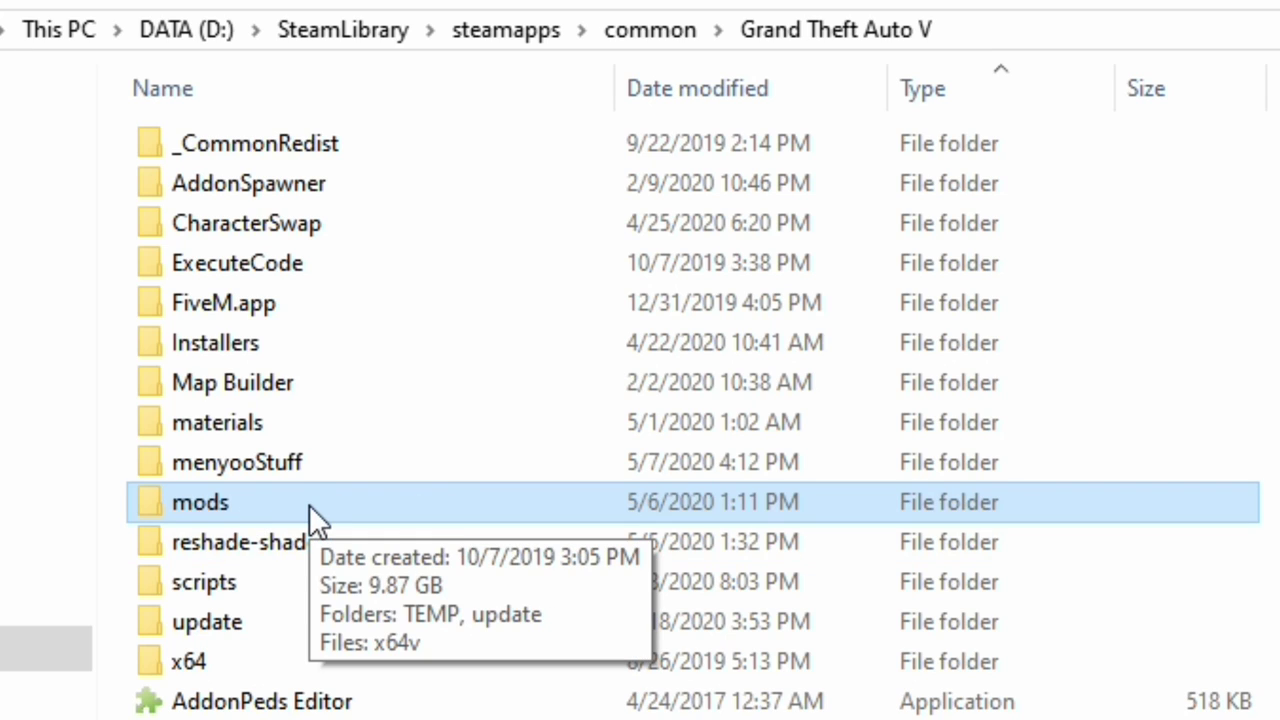
click(220, 616)
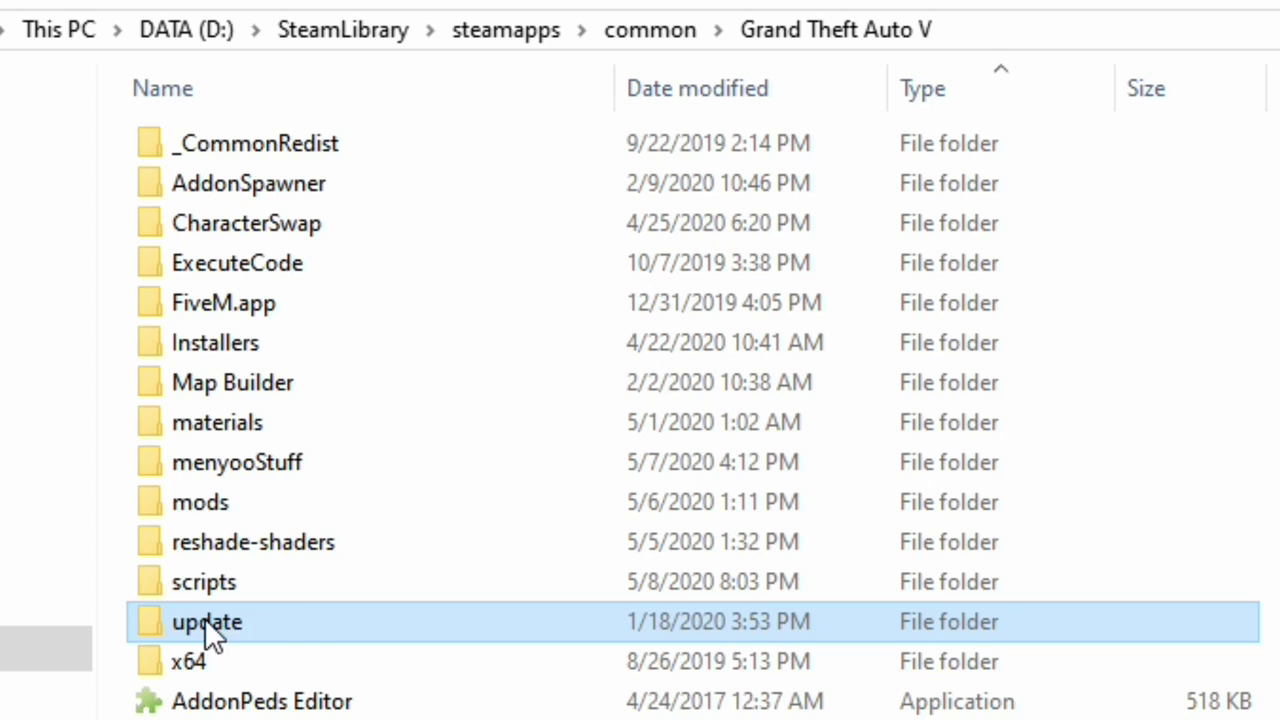
mouse_move(275, 622)
right_click(227, 619)
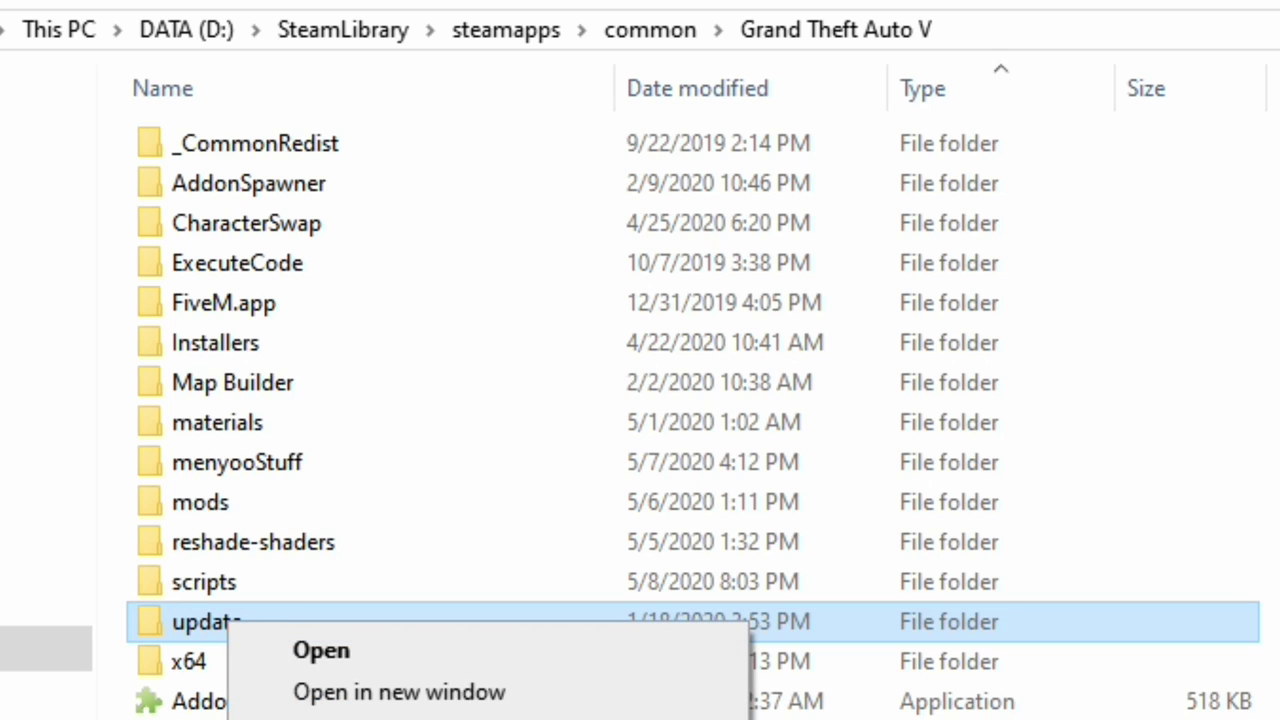
click(216, 629)
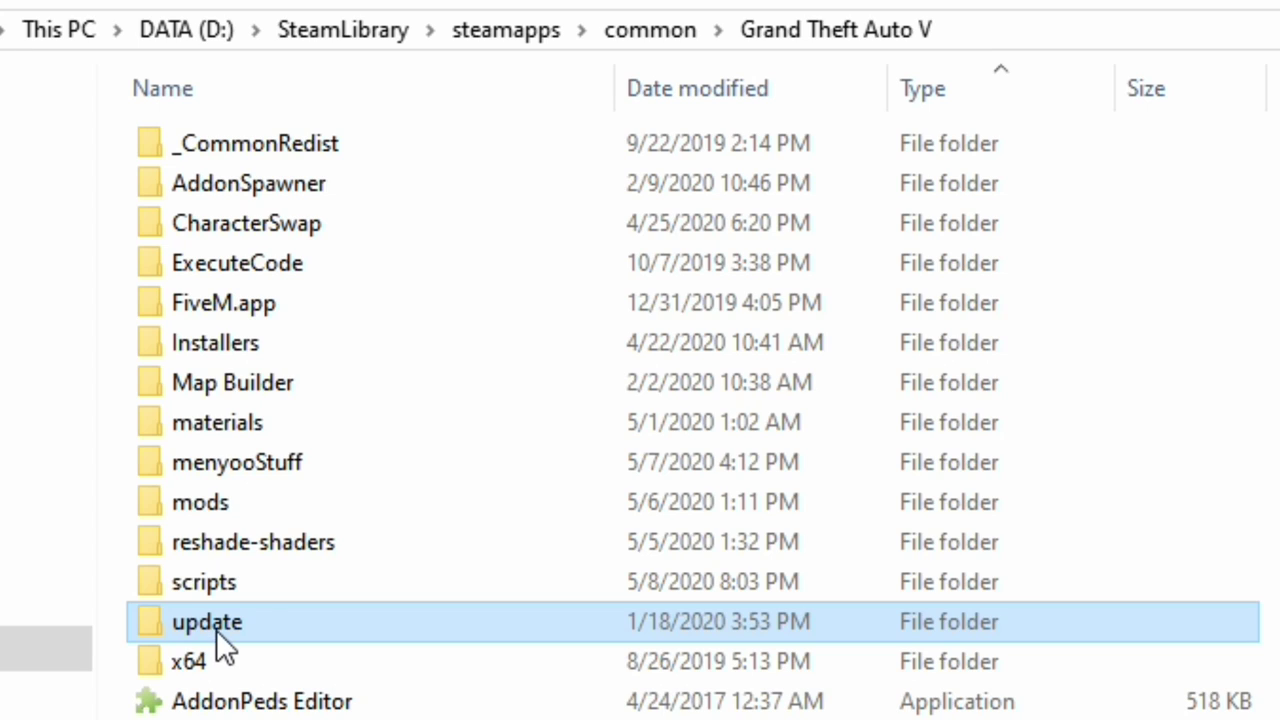
click(330, 626)
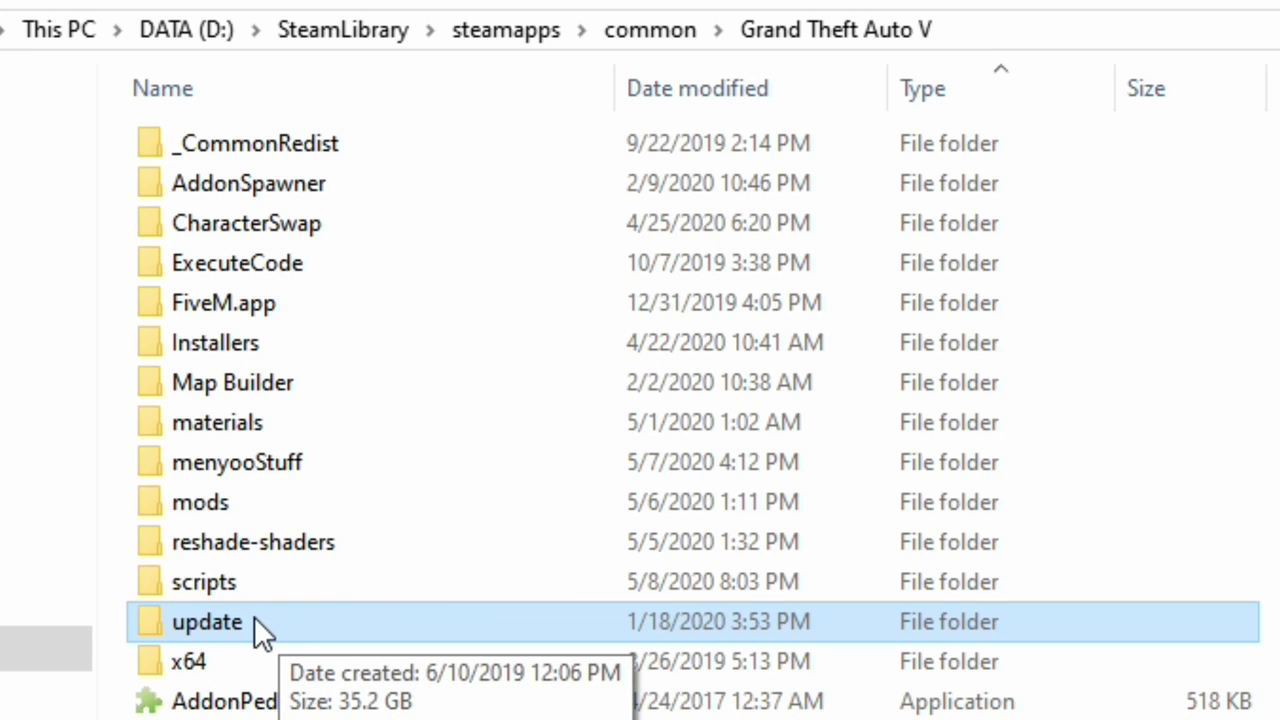
In the Grand Theft Auto V directory, open the mods\update\x64\dlcpacks folder
click(275, 503)
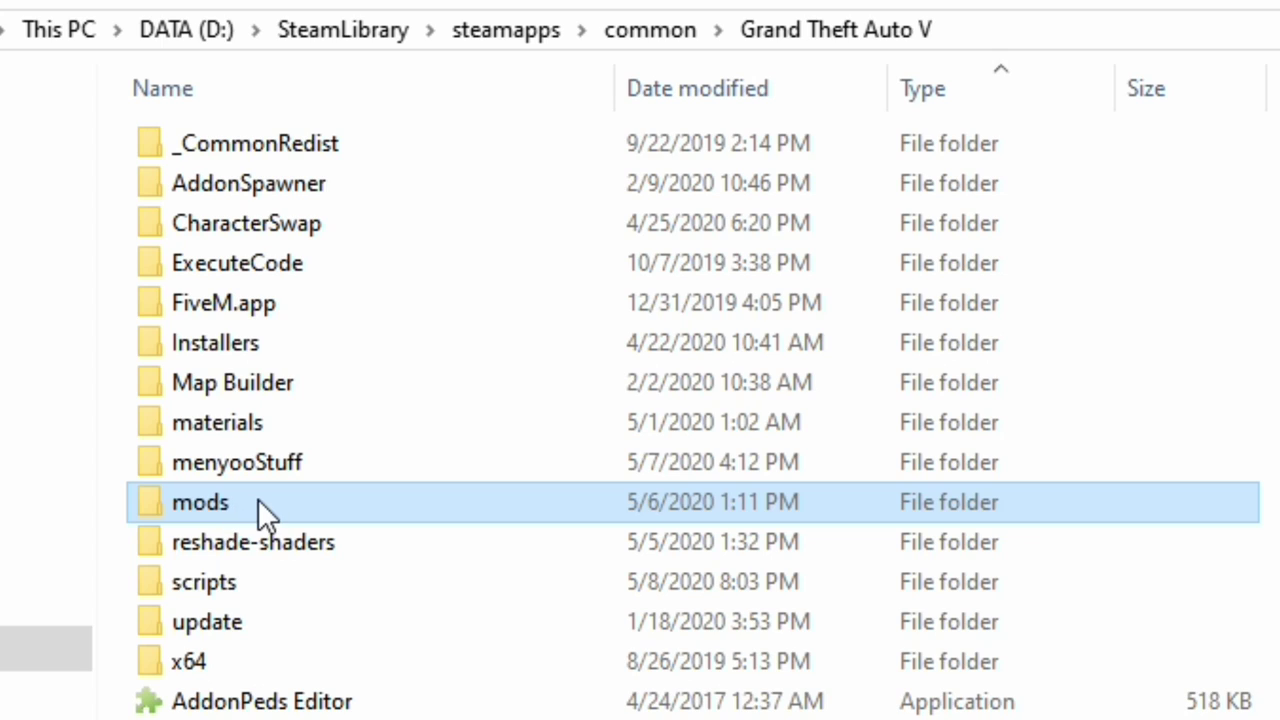
double_click(349, 499)
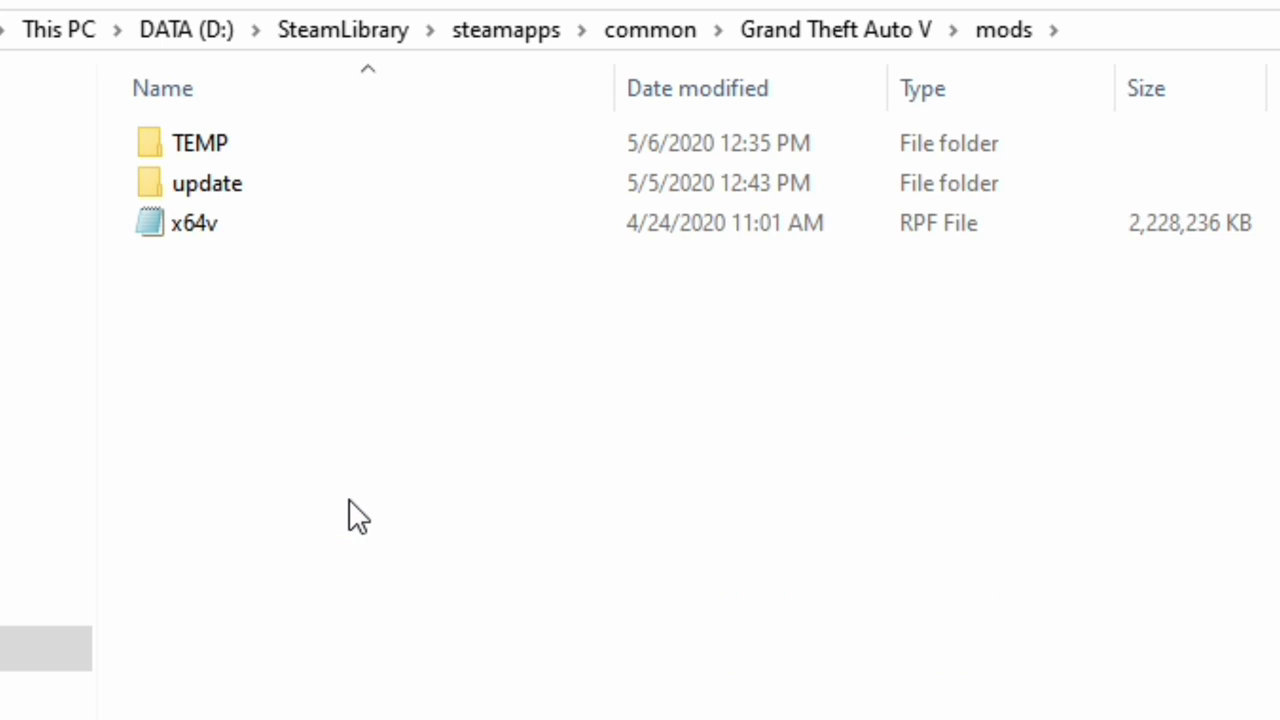
click(284, 182)
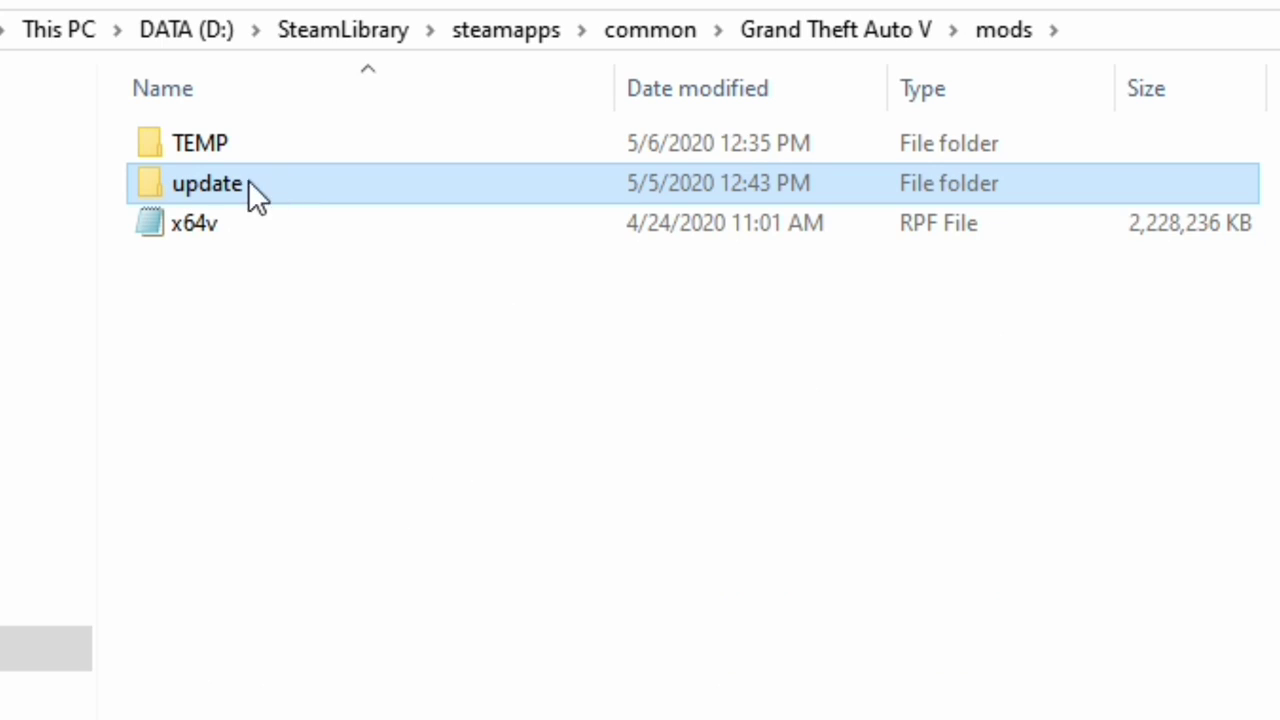
mouse_move(258, 185)
mouse_move(318, 184)
double_click(252, 180)
click(243, 138)
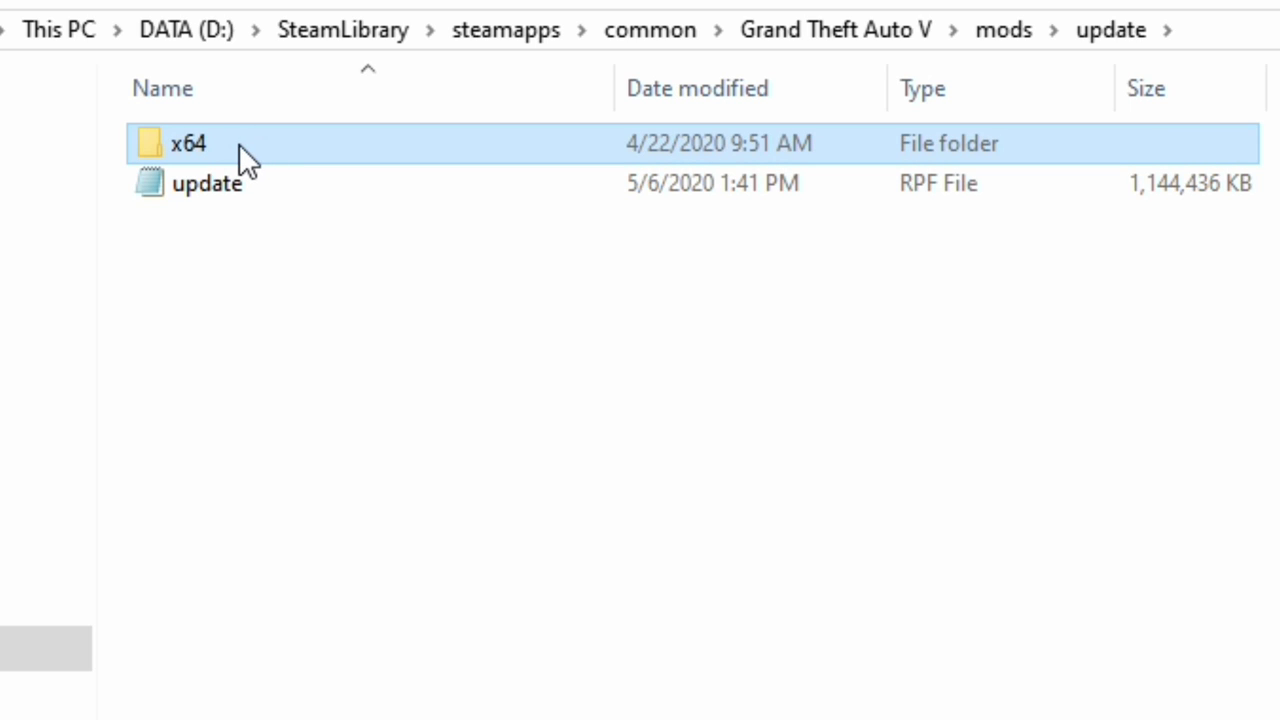
double_click(239, 144)
click(282, 141)
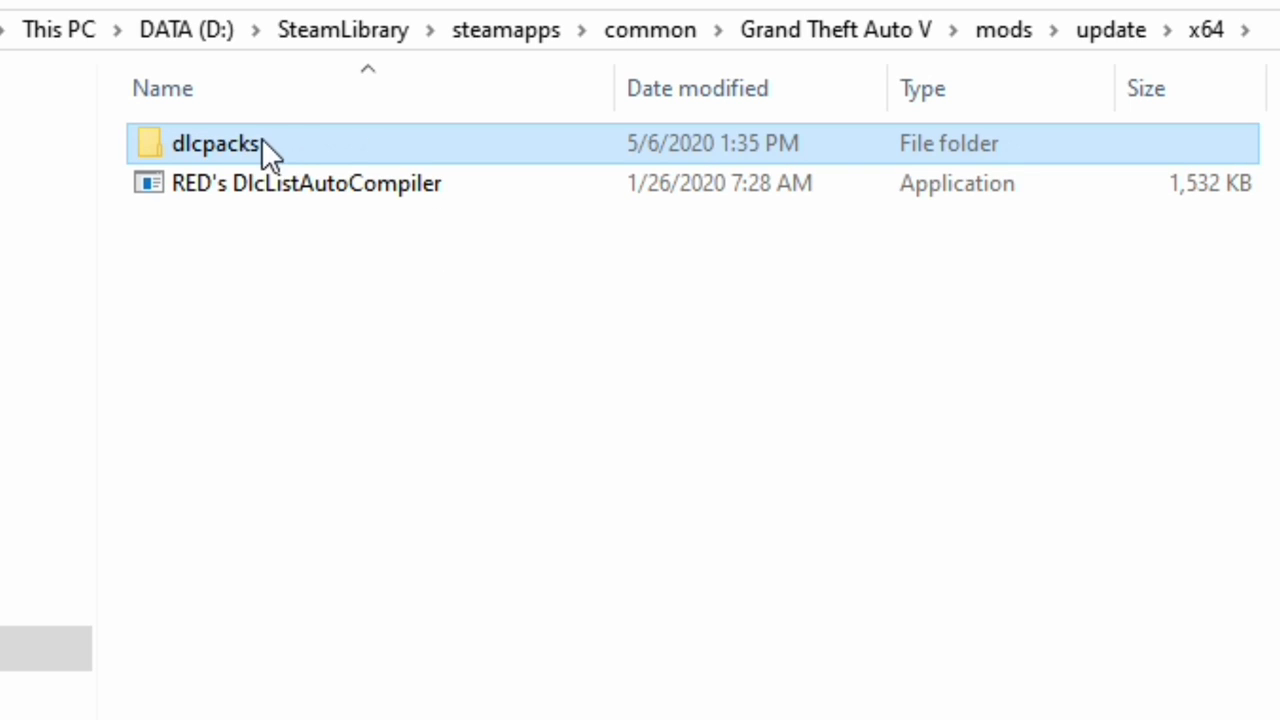
double_click(290, 141)
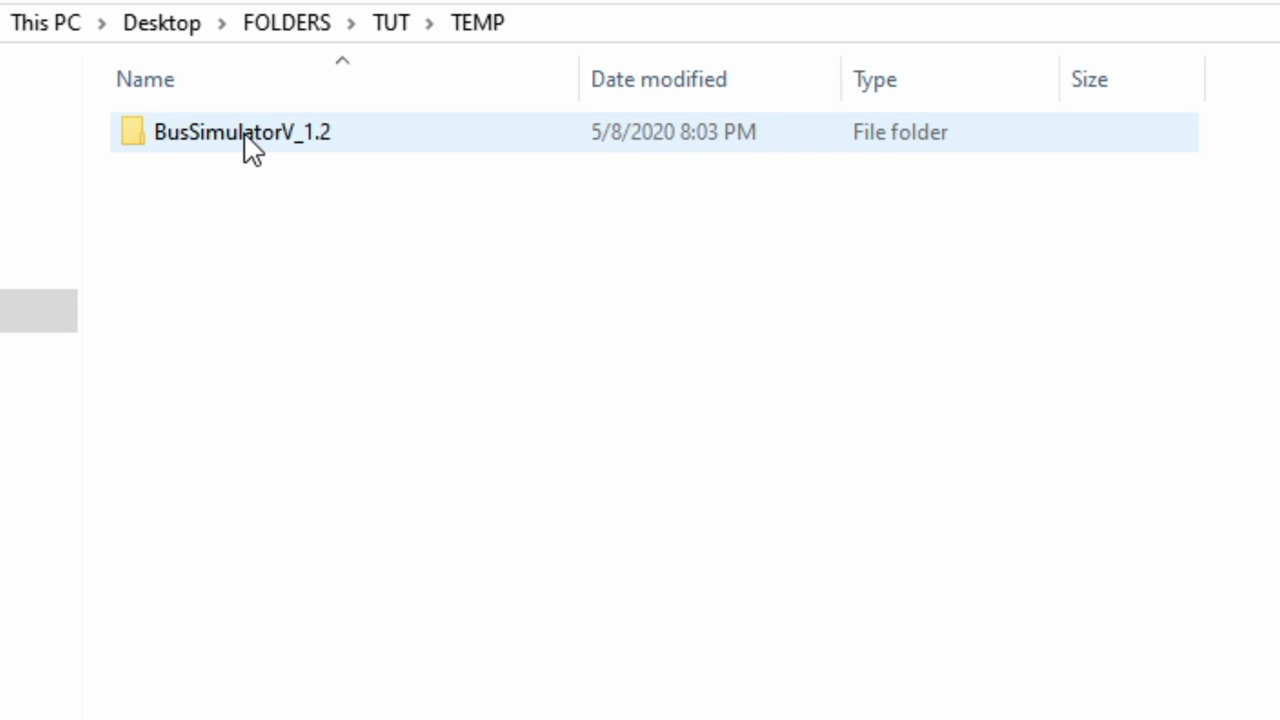
Open the Install folder inside the extracted BusSimulatorV_1.2 folder in TEMP
double_click(250, 140)
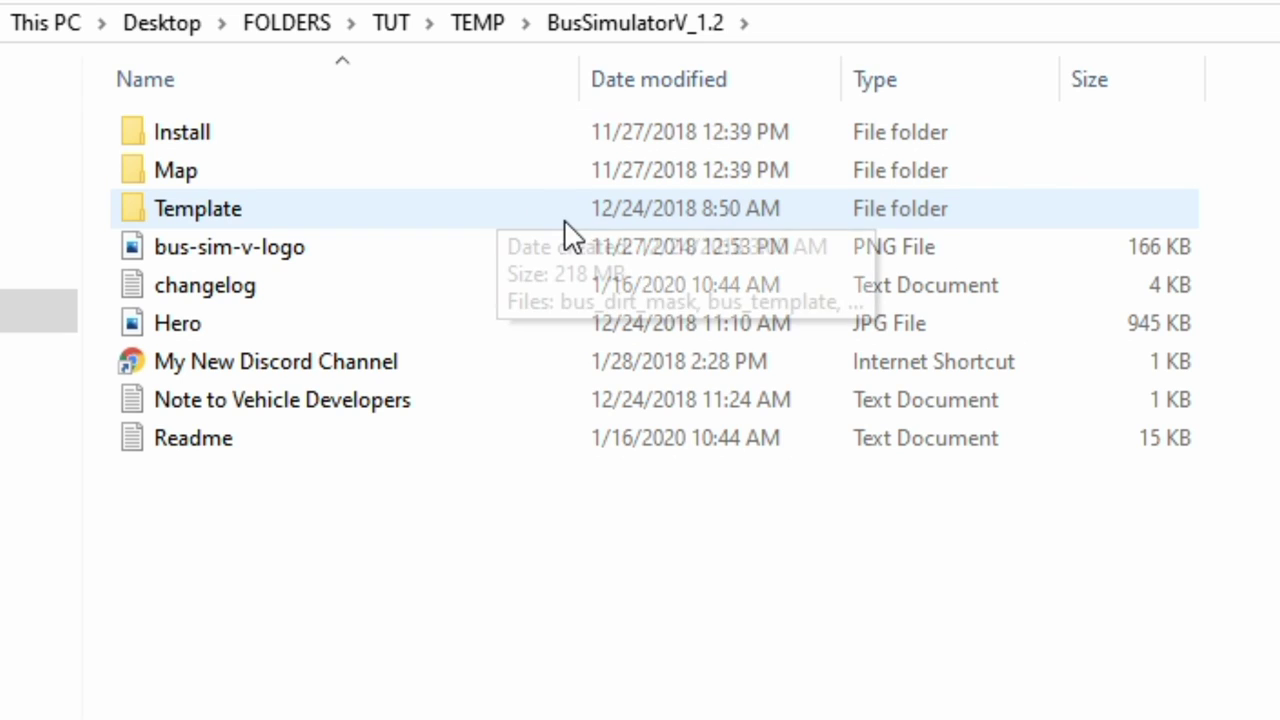
click(491, 145)
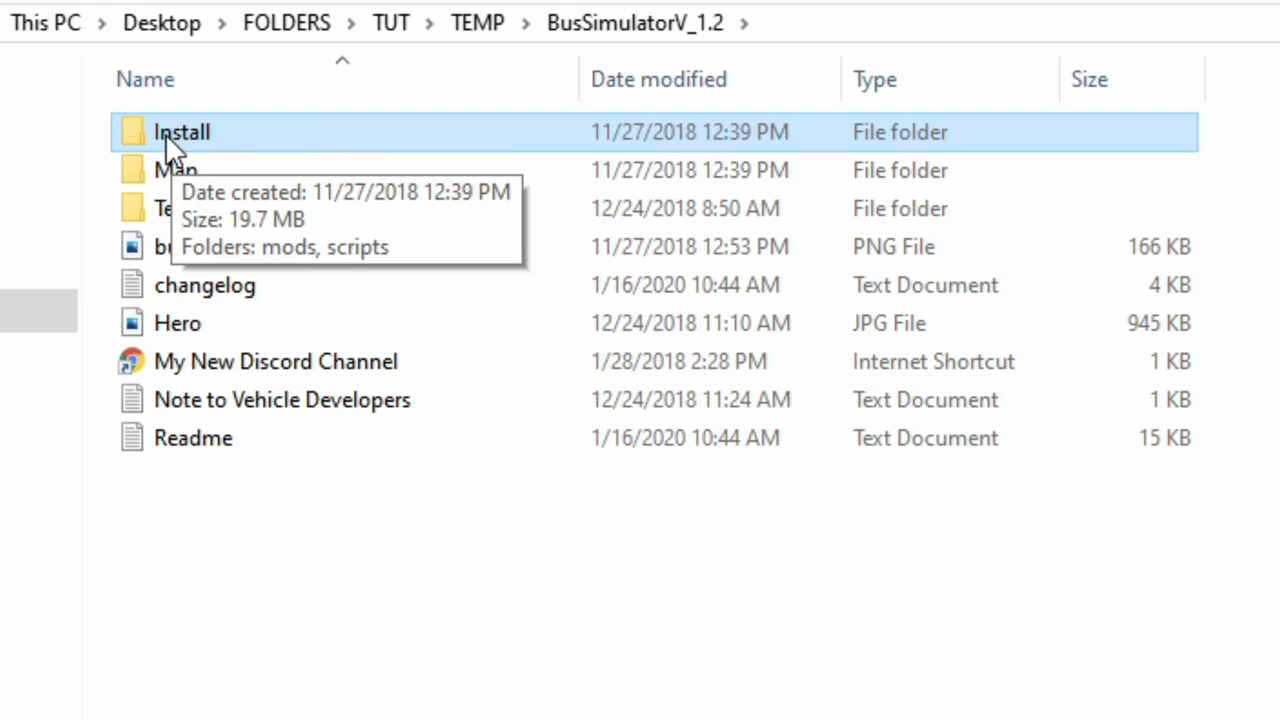
double_click(291, 132)
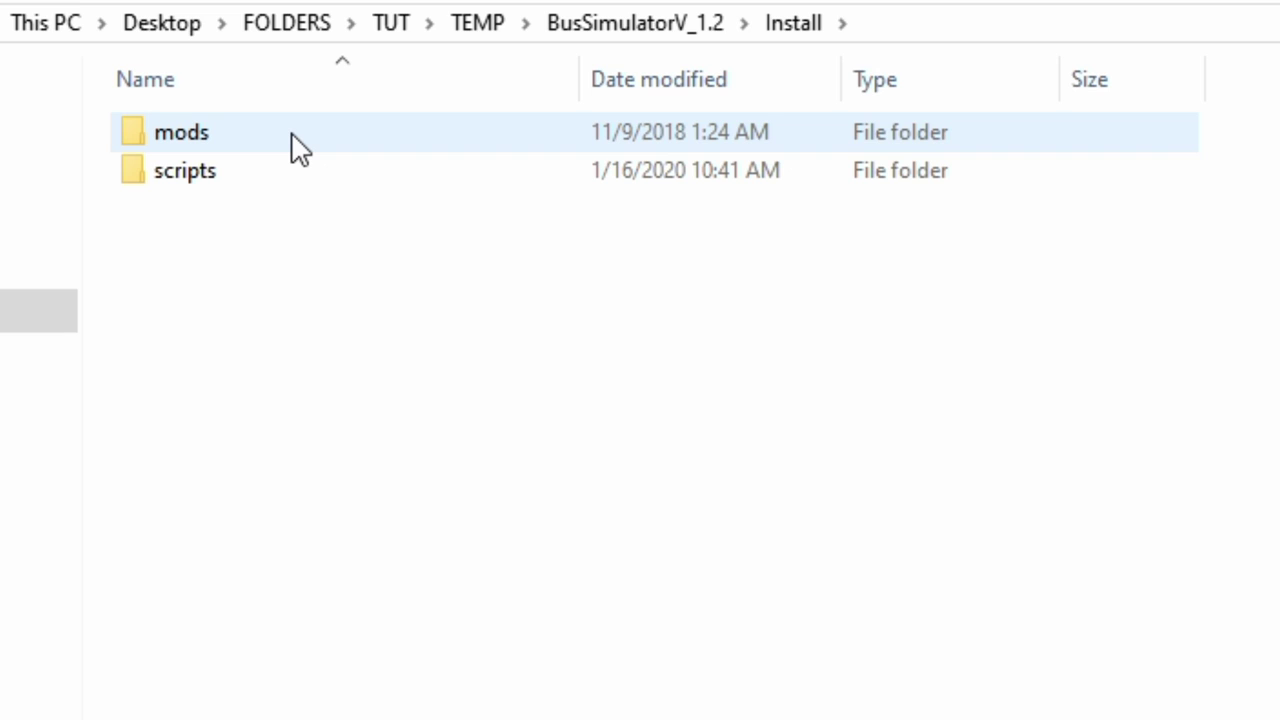
click(343, 149)
click(353, 163)
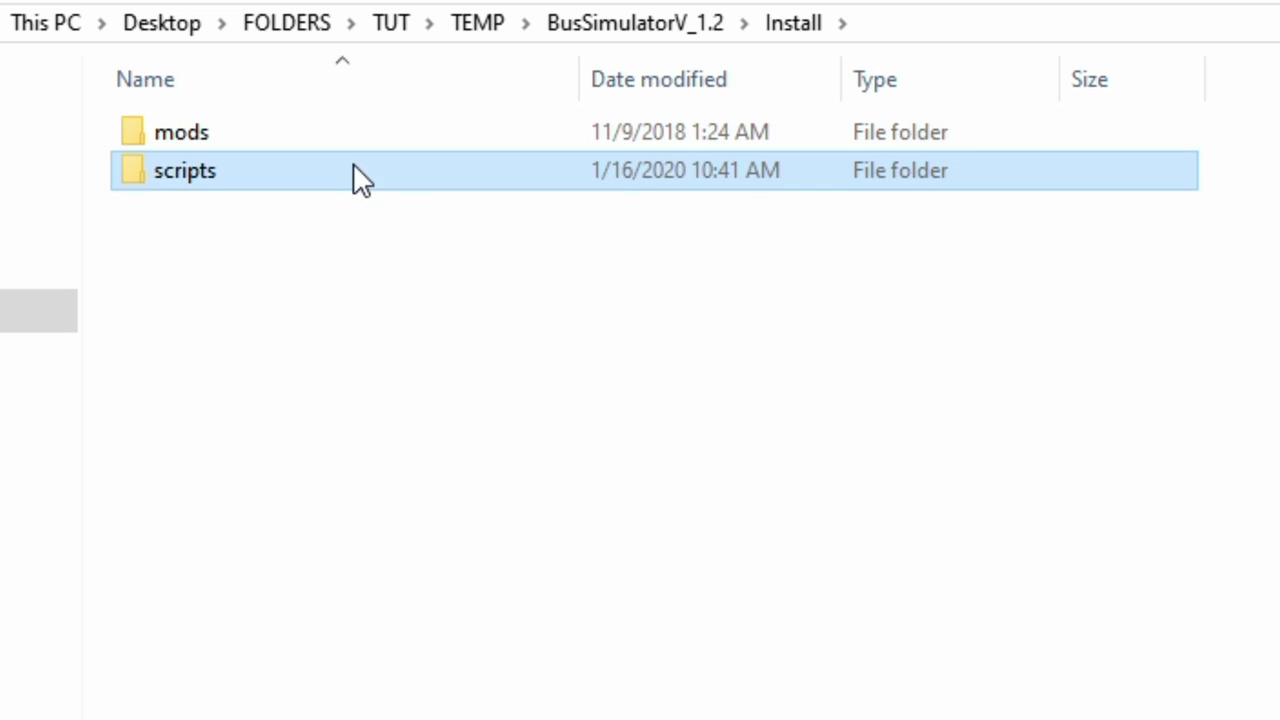
Within the mod's Install folder, open mods\update\x64\dlcpacks and select the bussim folder
click(270, 118)
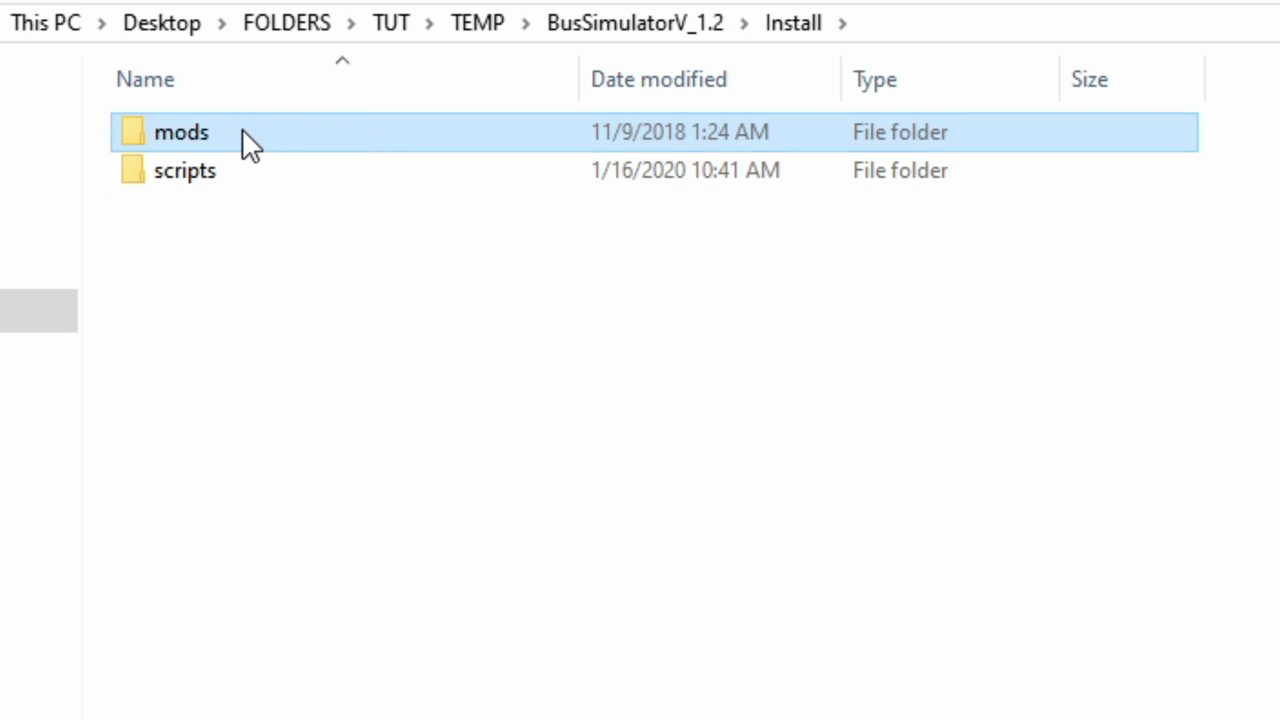
mouse_move(242, 130)
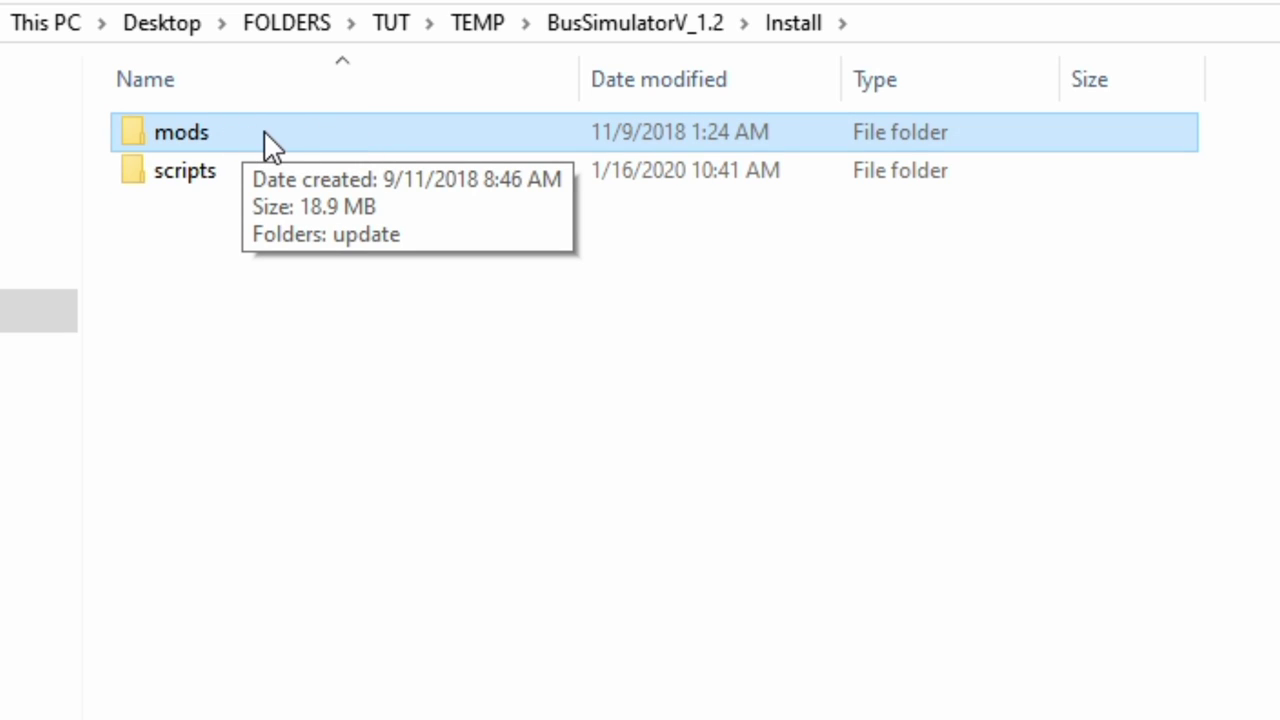
double_click(264, 135)
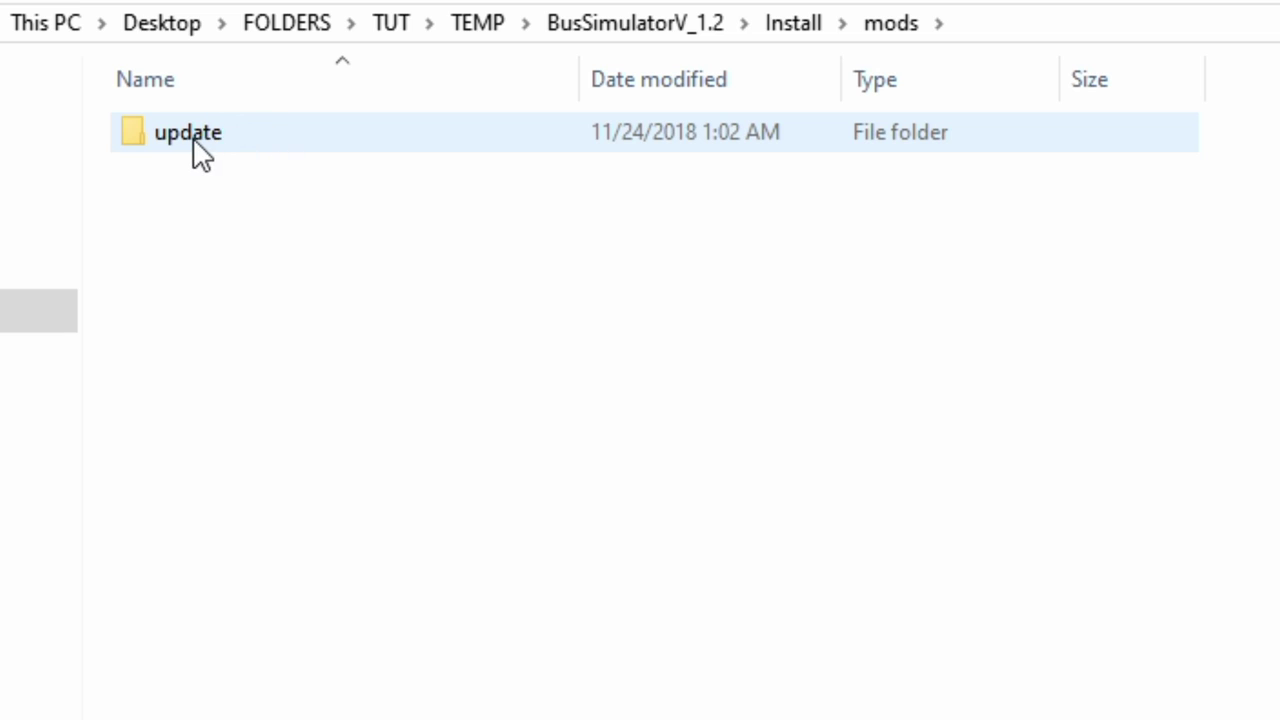
click(244, 140)
double_click(258, 137)
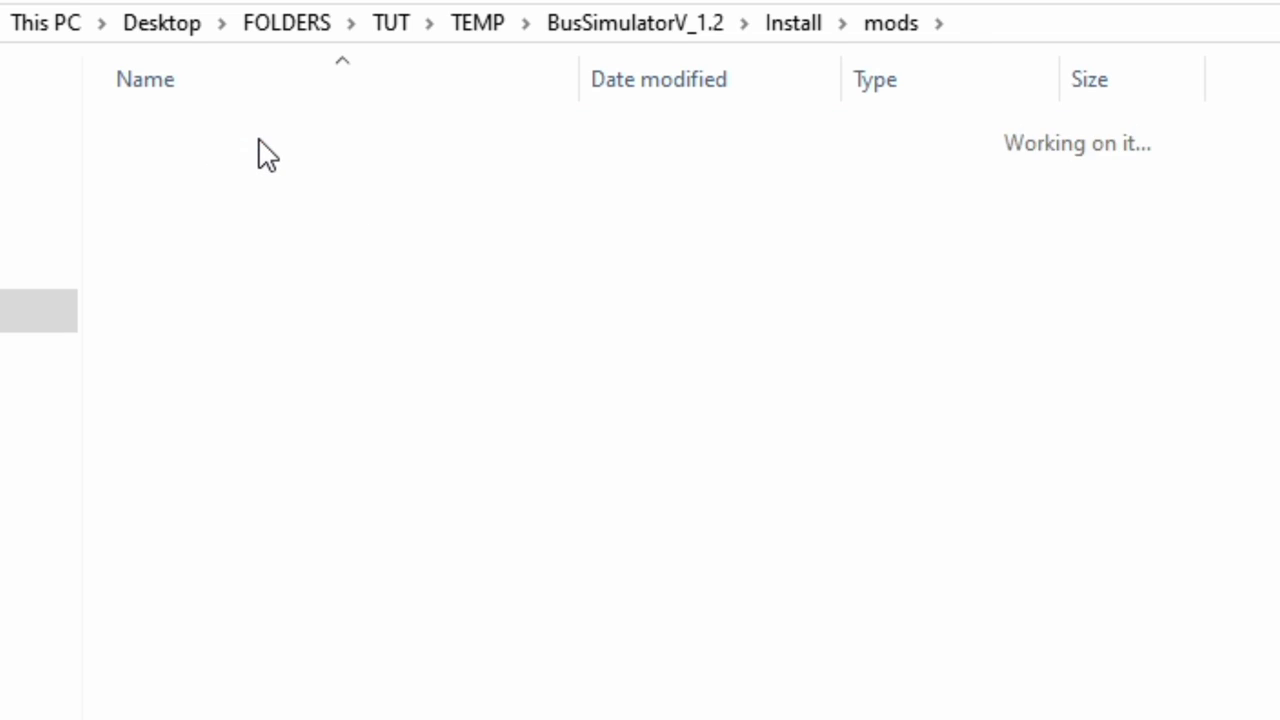
click(230, 150)
double_click(218, 152)
click(221, 155)
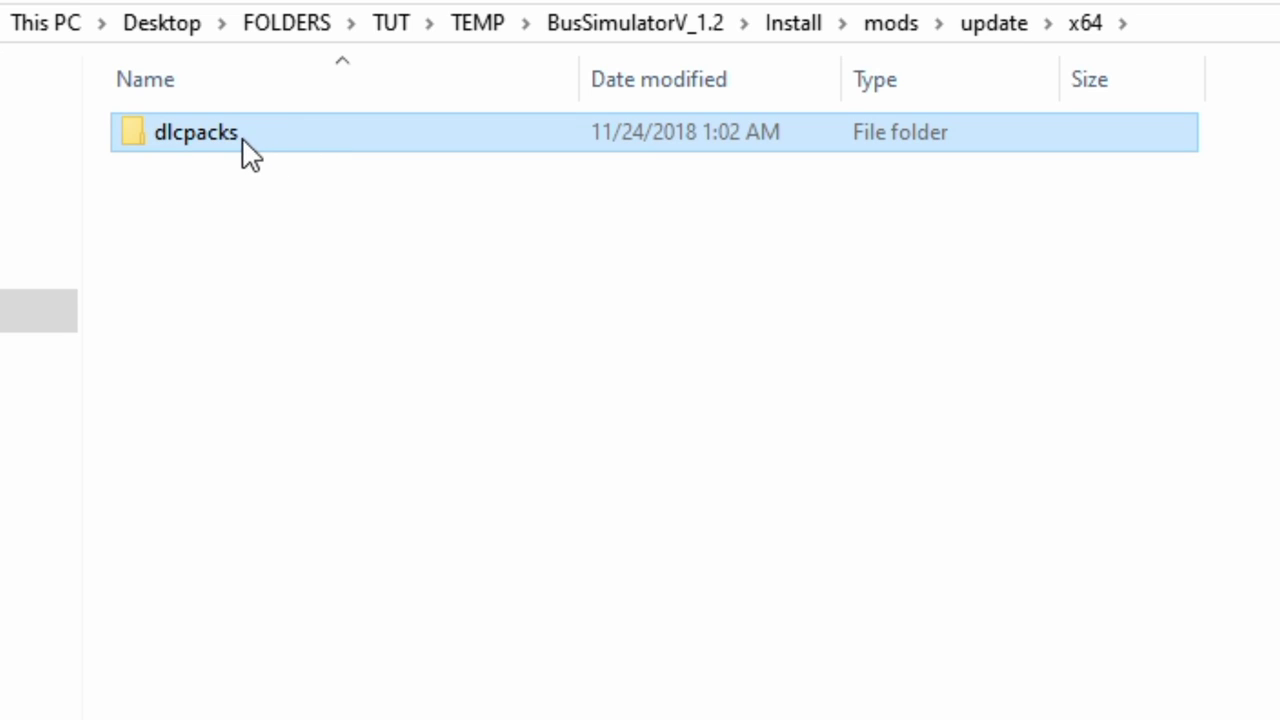
double_click(258, 140)
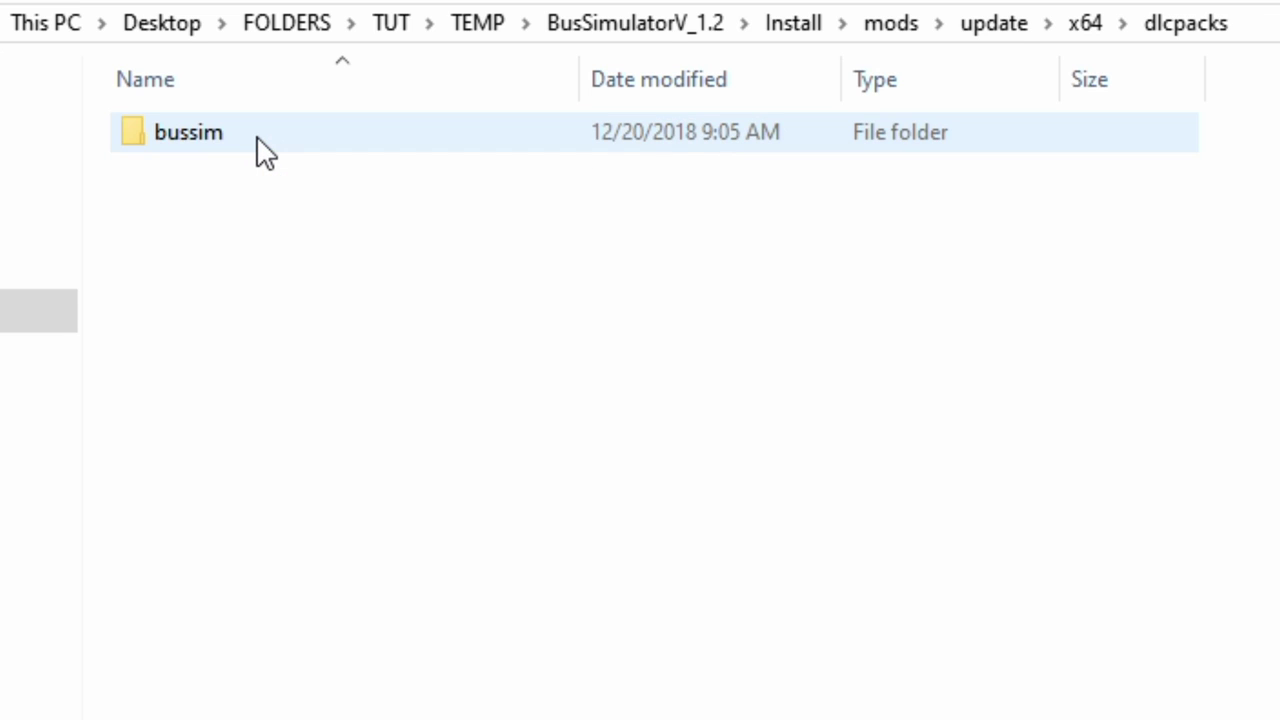
click(257, 142)
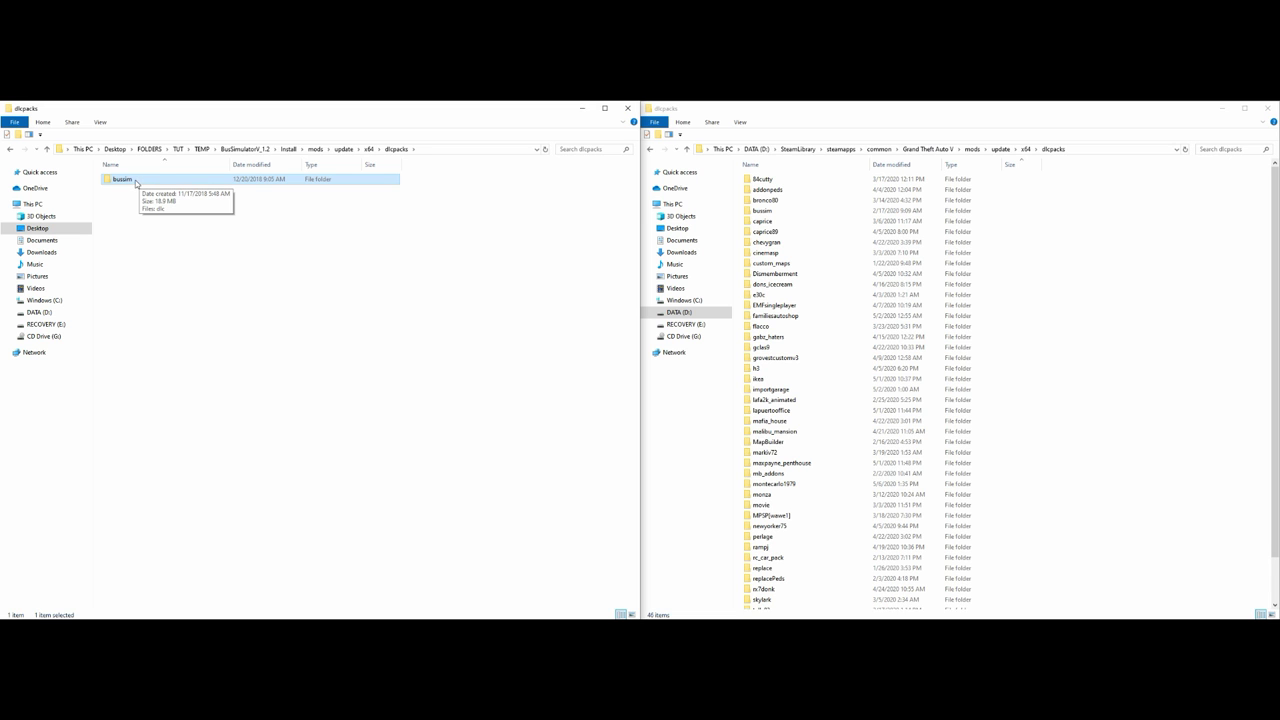
Try to copy the mod's bussim folder into the game's mods\update\x64\dlcpacks folder, cancelling the replacement of the existing dlc.rpf
drag(138, 182, 1156, 409)
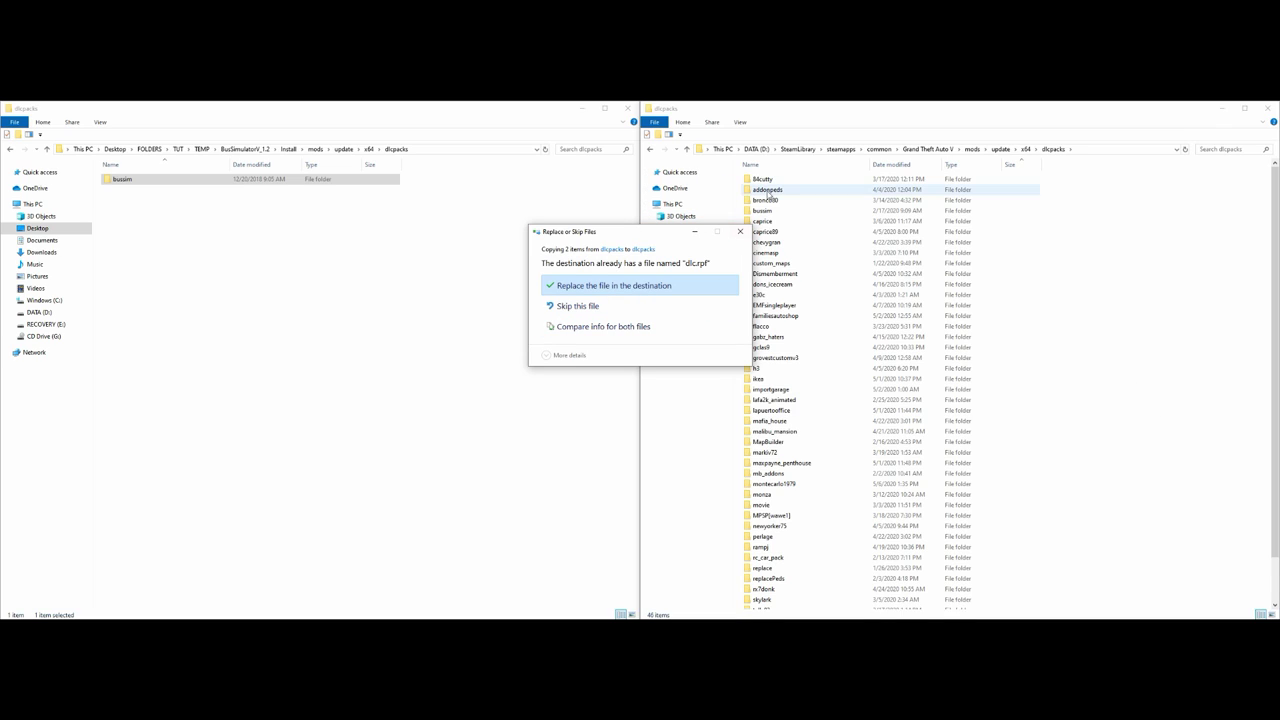
click(740, 232)
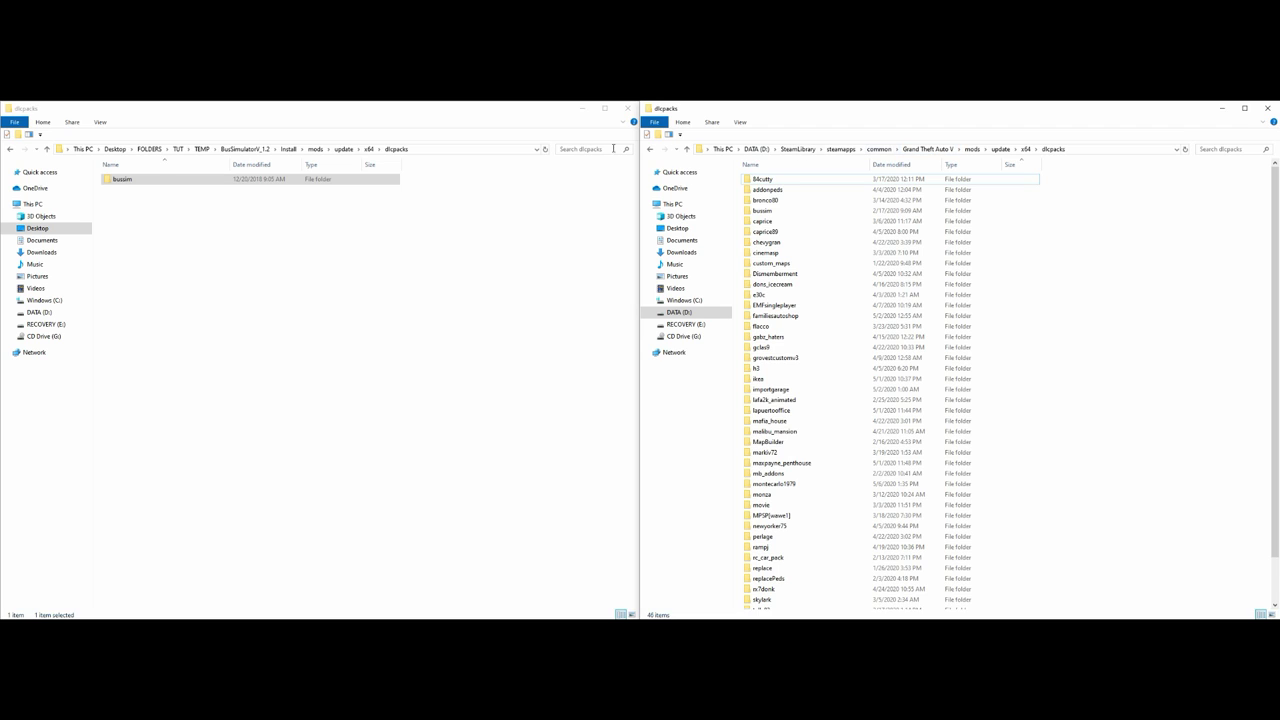
Return to the main Grand Theft Auto V directory and open its scripts folder
click(928, 150)
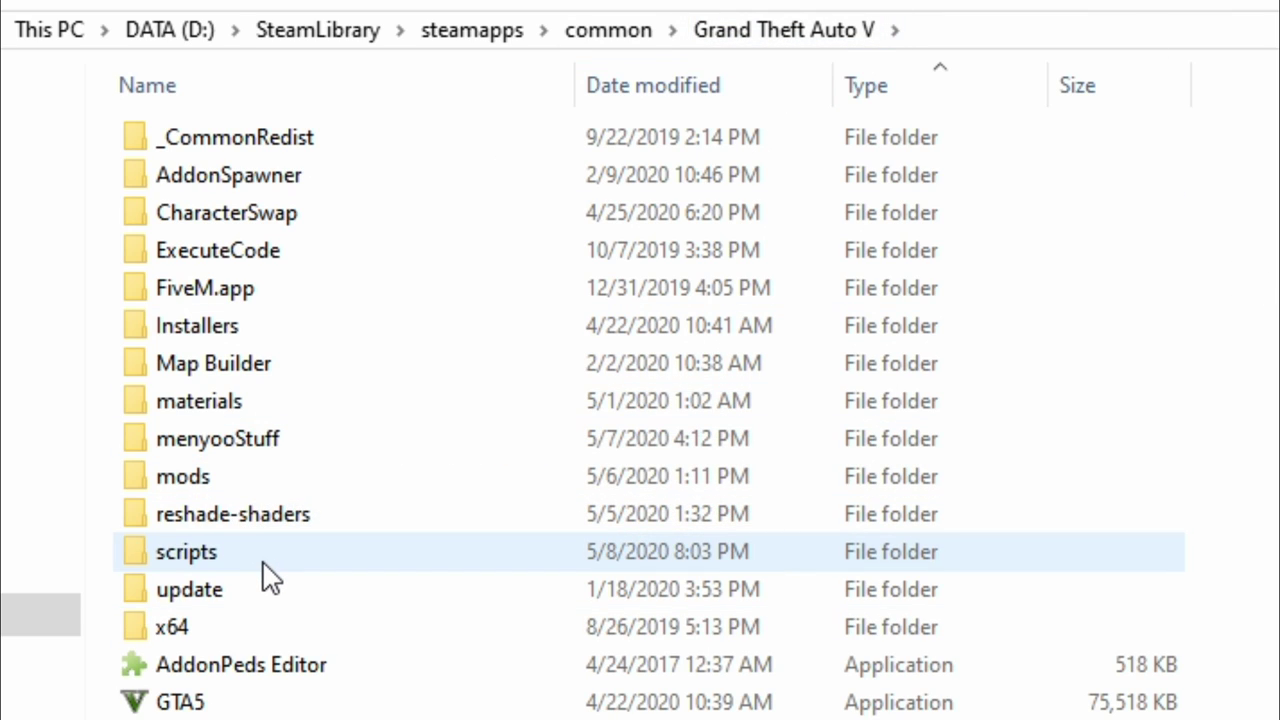
click(264, 560)
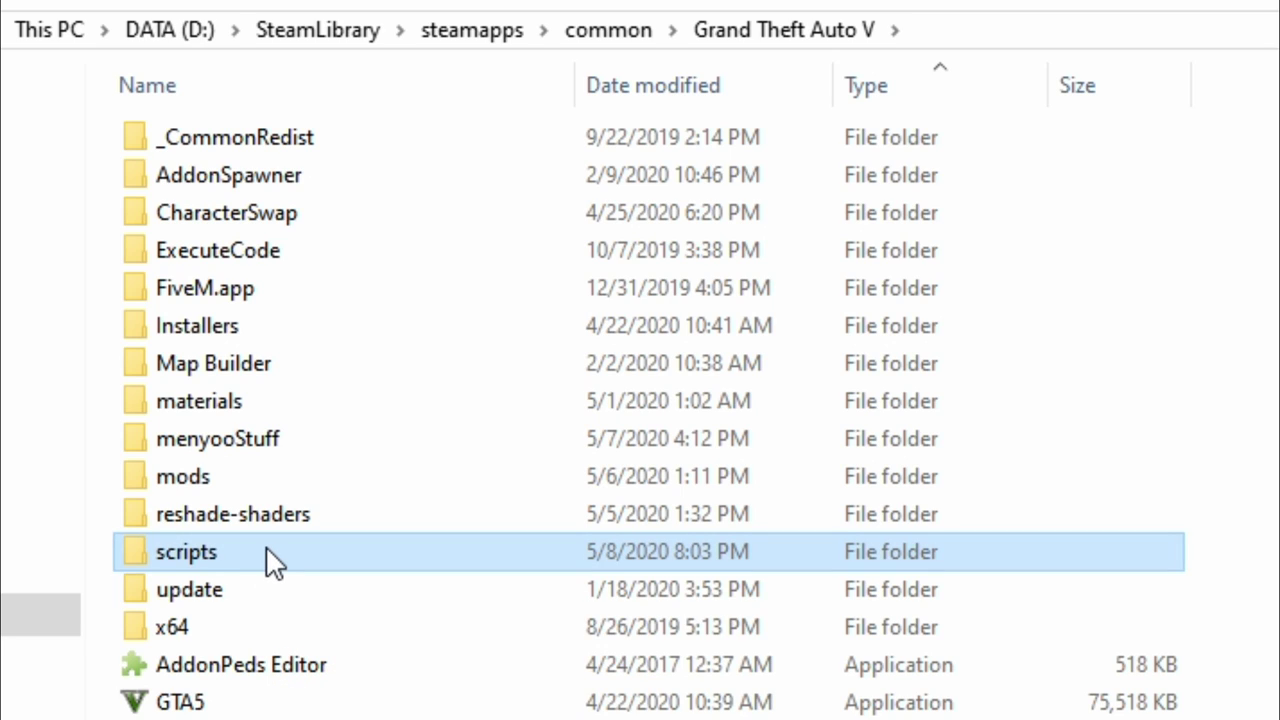
mouse_move(275, 562)
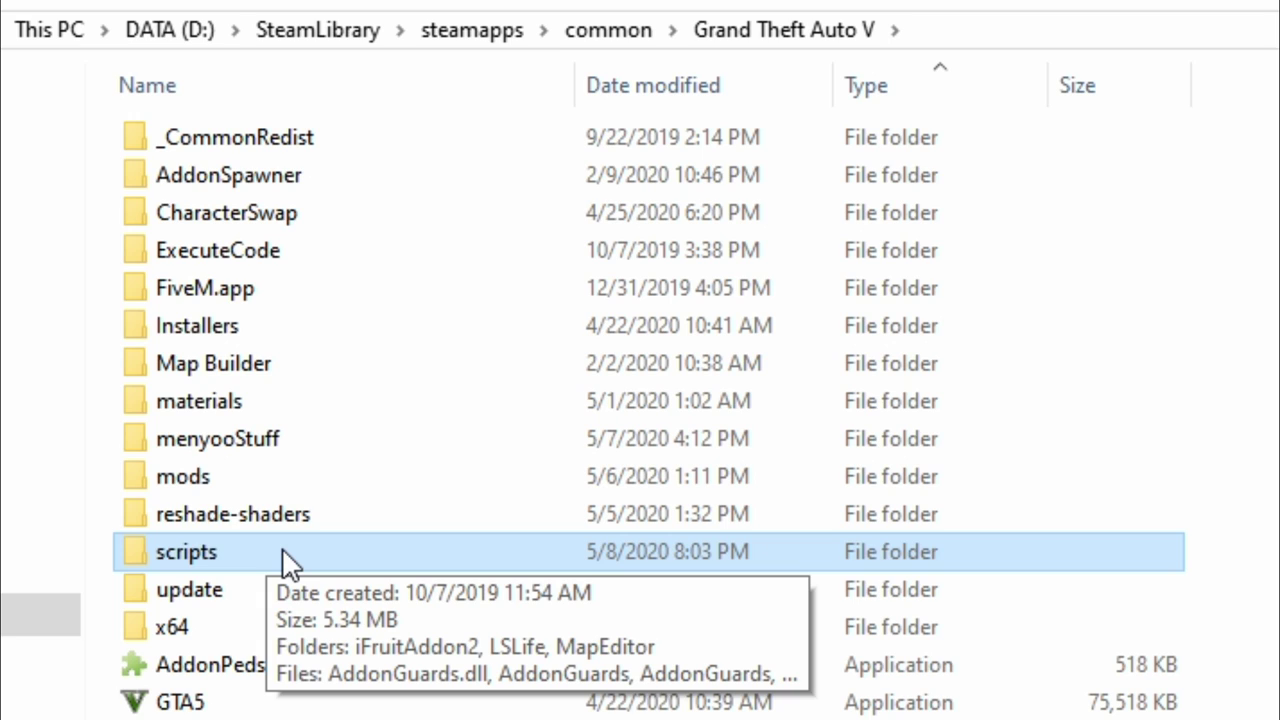
double_click(284, 552)
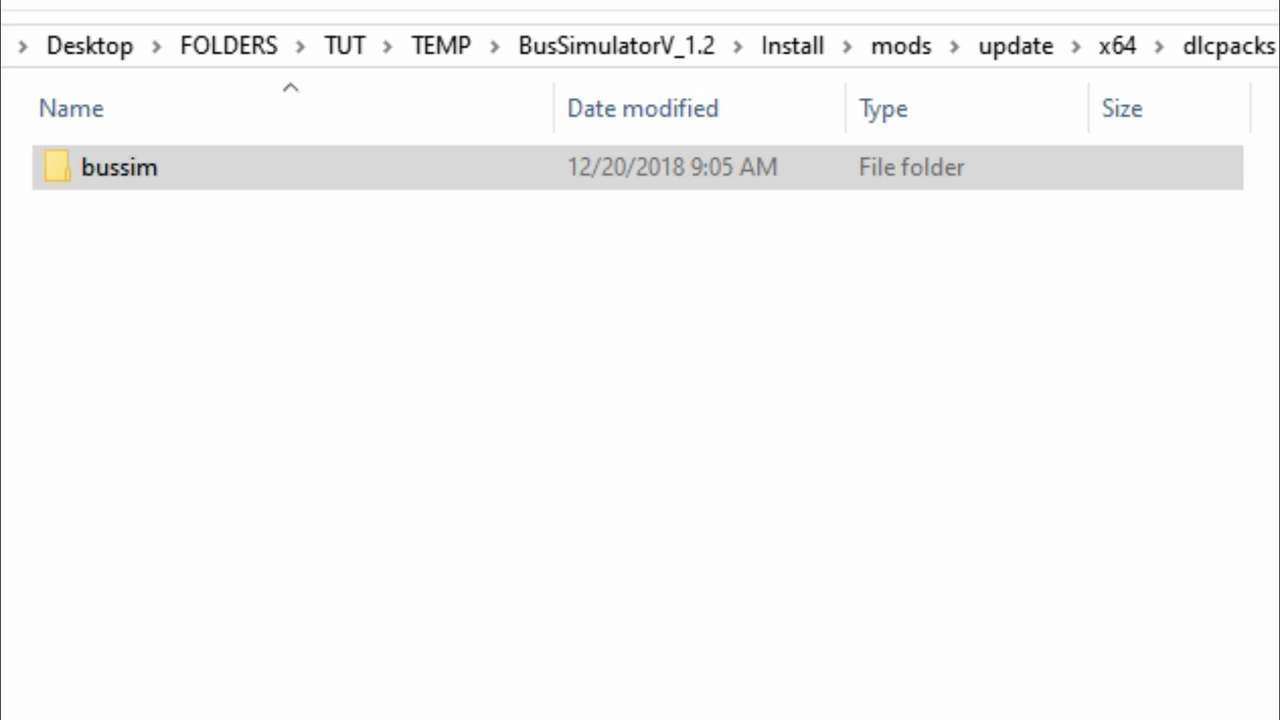
Go back up from dlcpacks to the mod's Install folder and open its scripts folder
key(alt+Up)
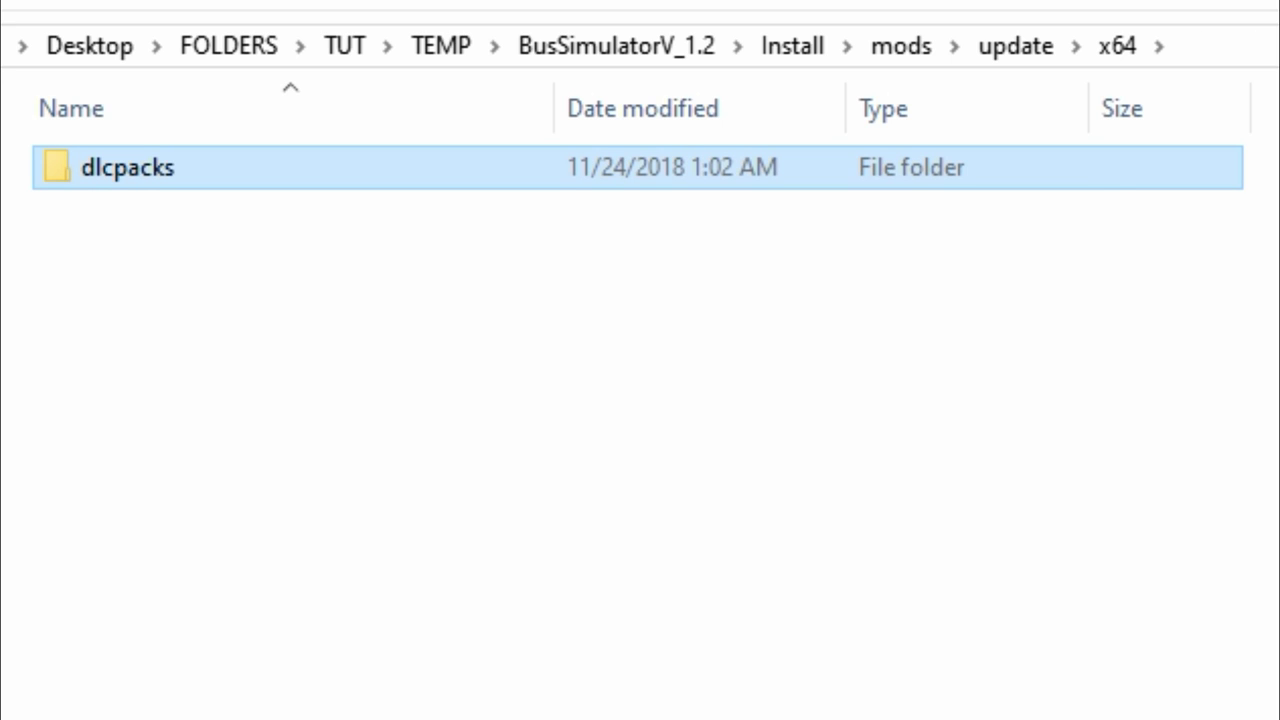
key(alt+Up)
key(alt+Up)
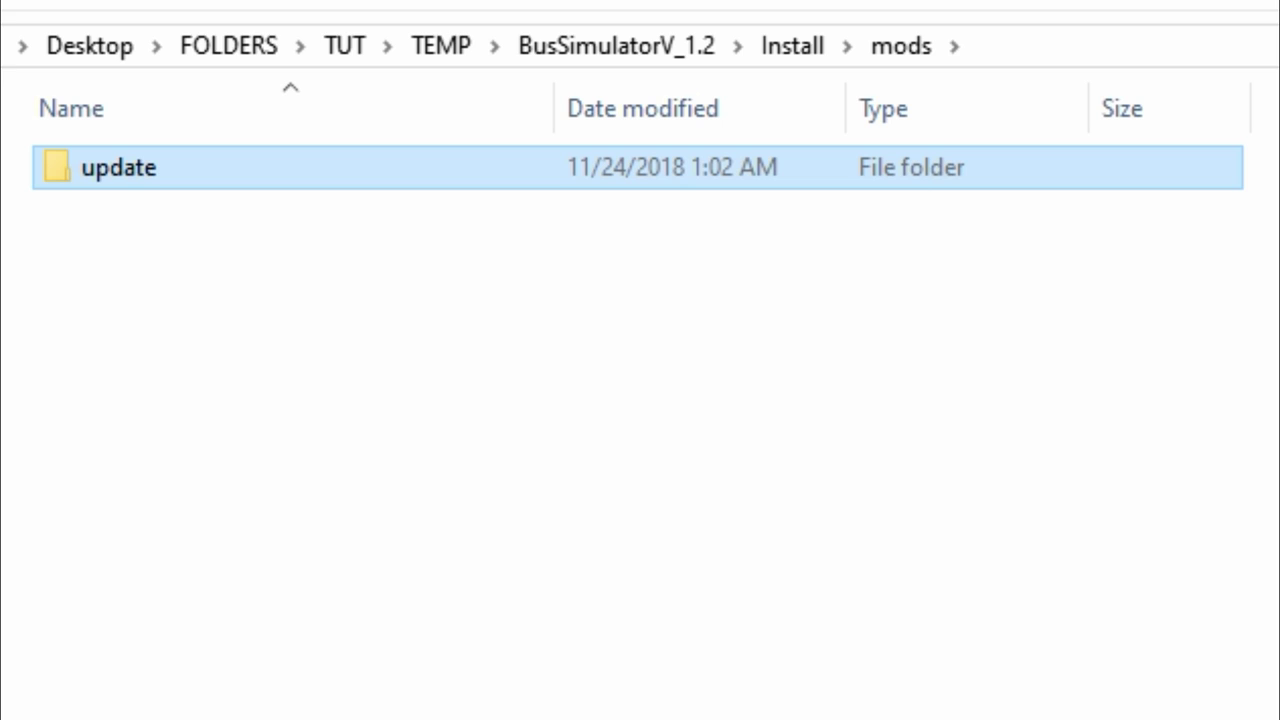
key(alt+Up)
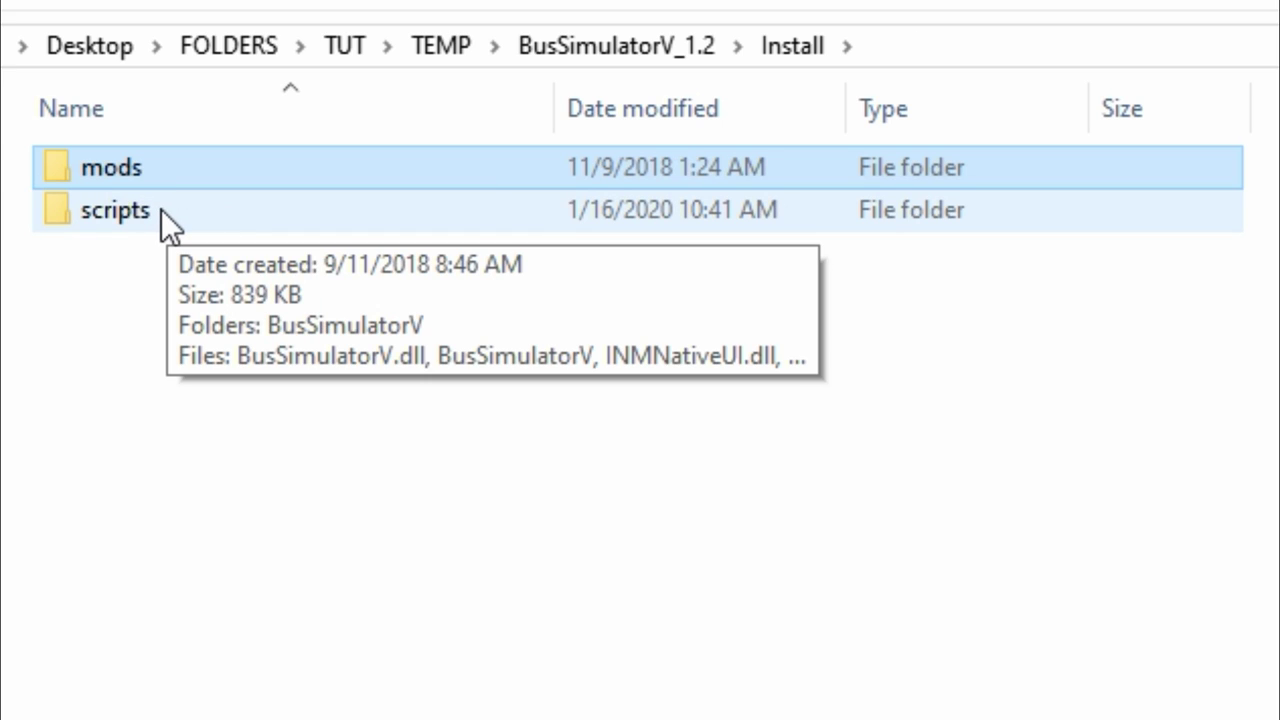
click(256, 270)
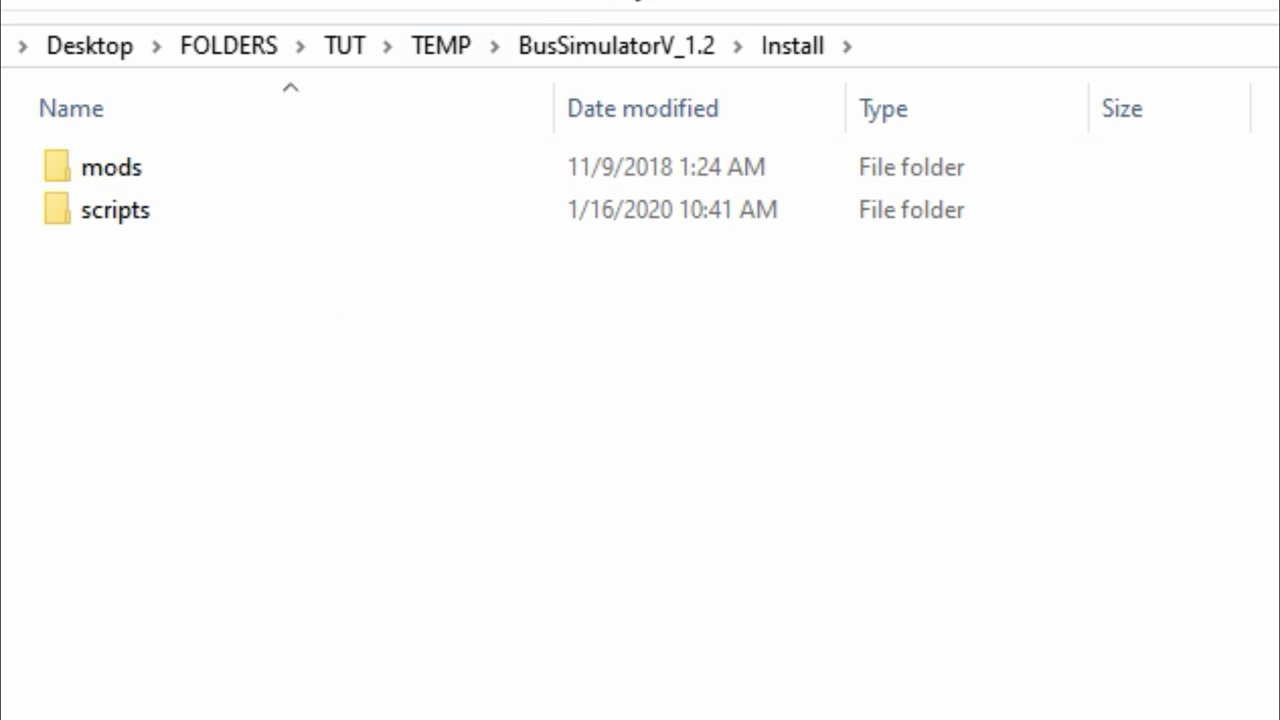
click(605, 45)
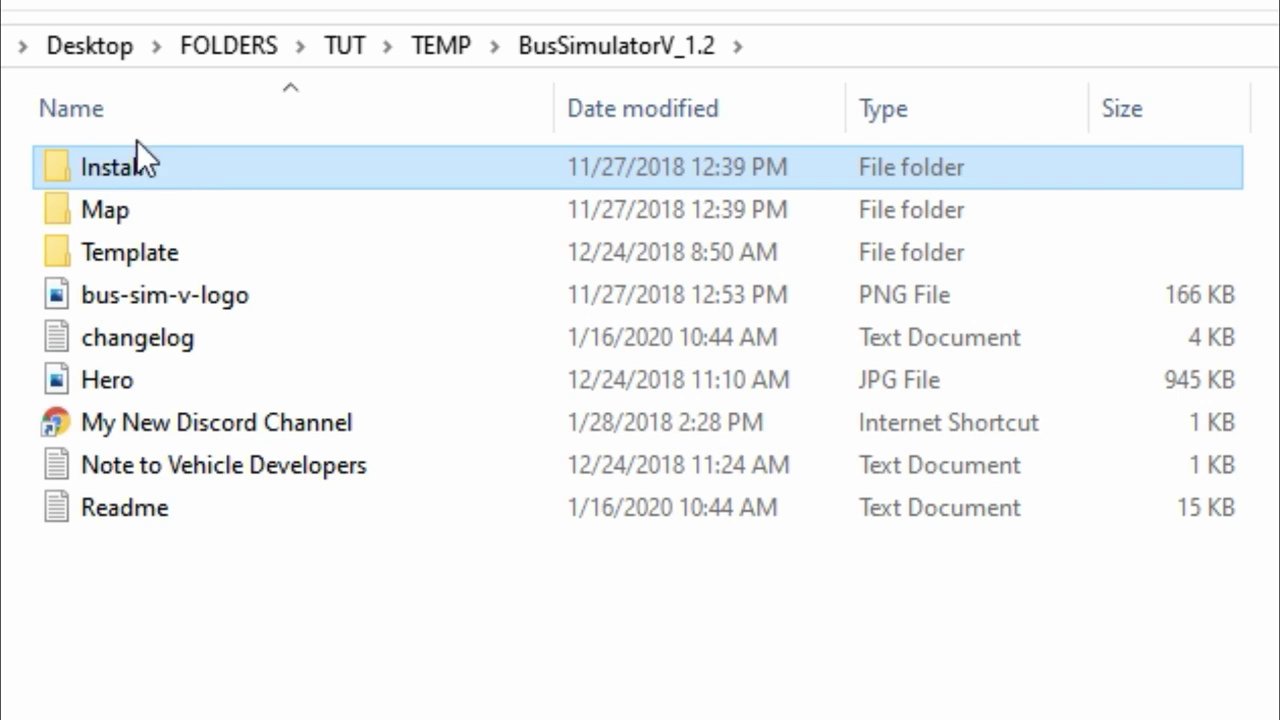
double_click(230, 160)
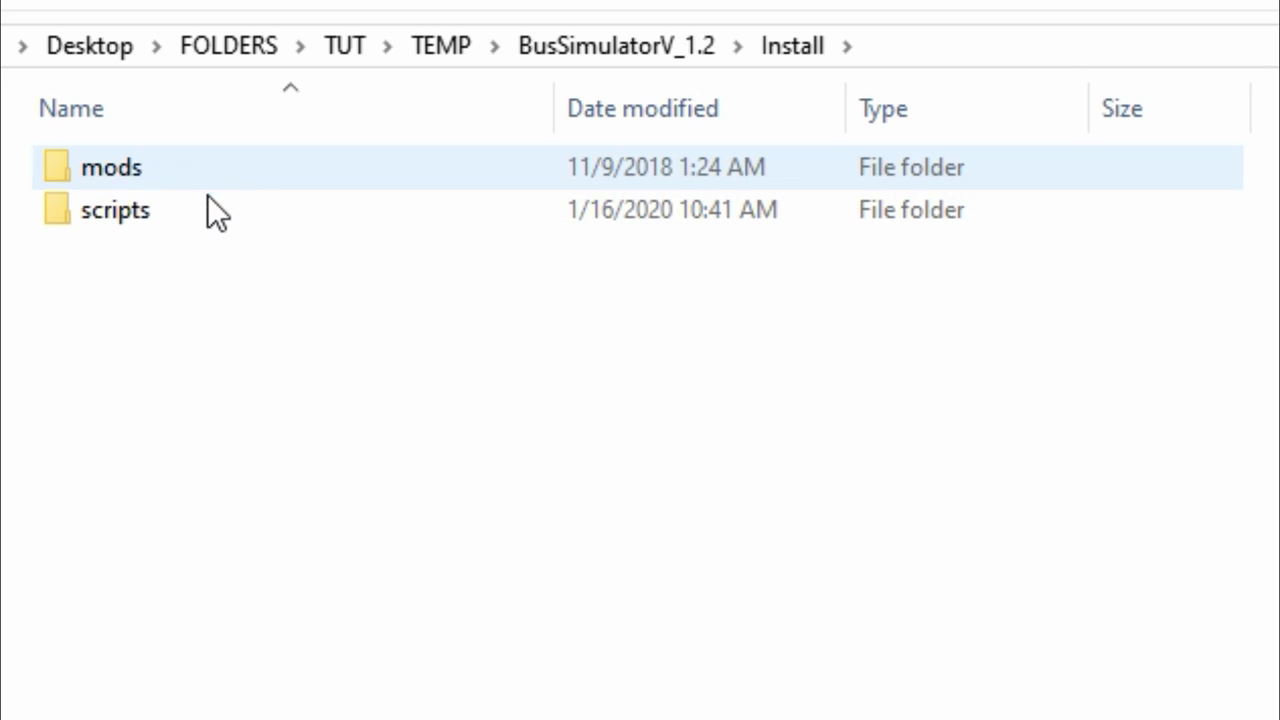
click(179, 213)
mouse_move(195, 211)
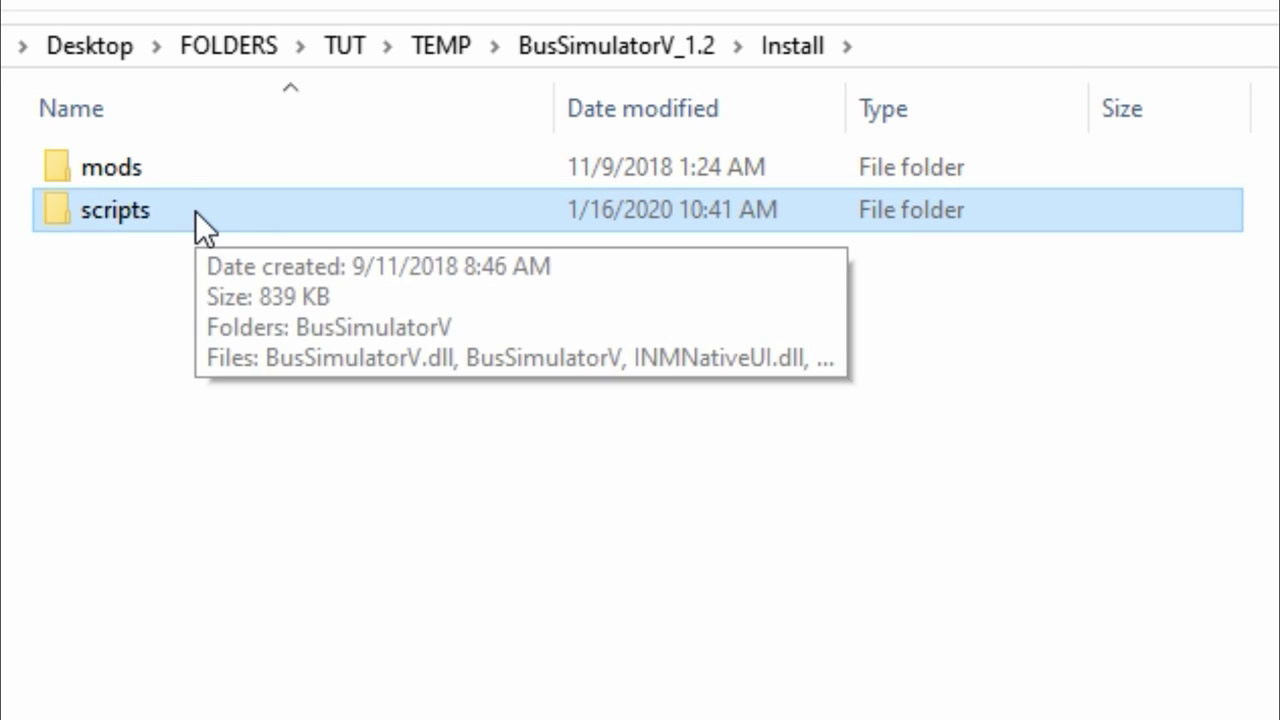
double_click(209, 210)
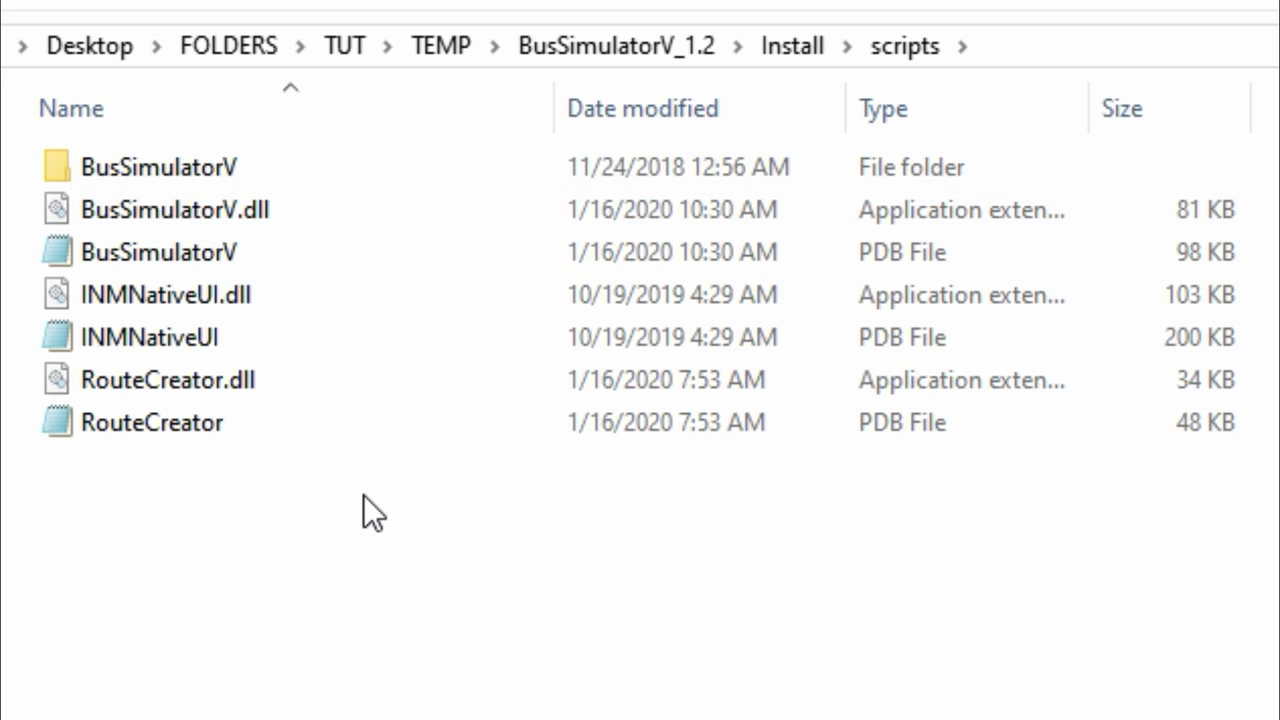
Copy everything in the mod's scripts folder into the game's scripts folder, without replacing the files that already exist there
drag(299, 440, 132, 156)
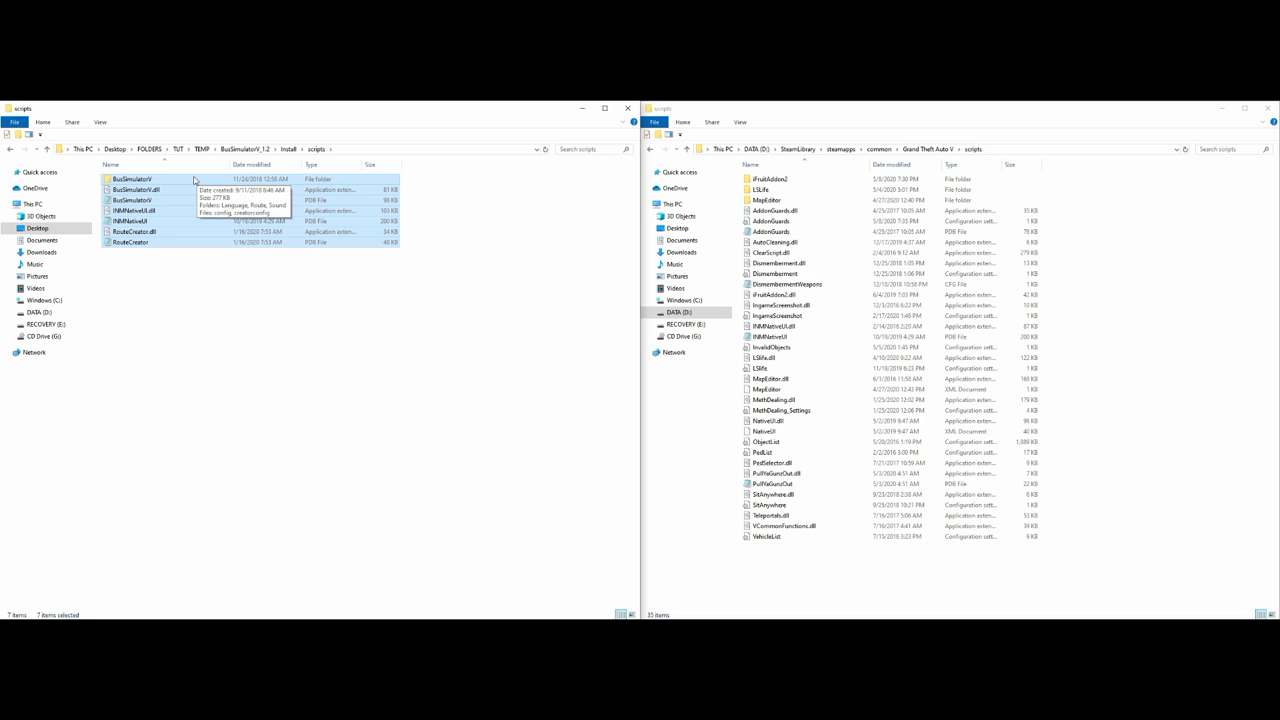
drag(188, 183, 1088, 414)
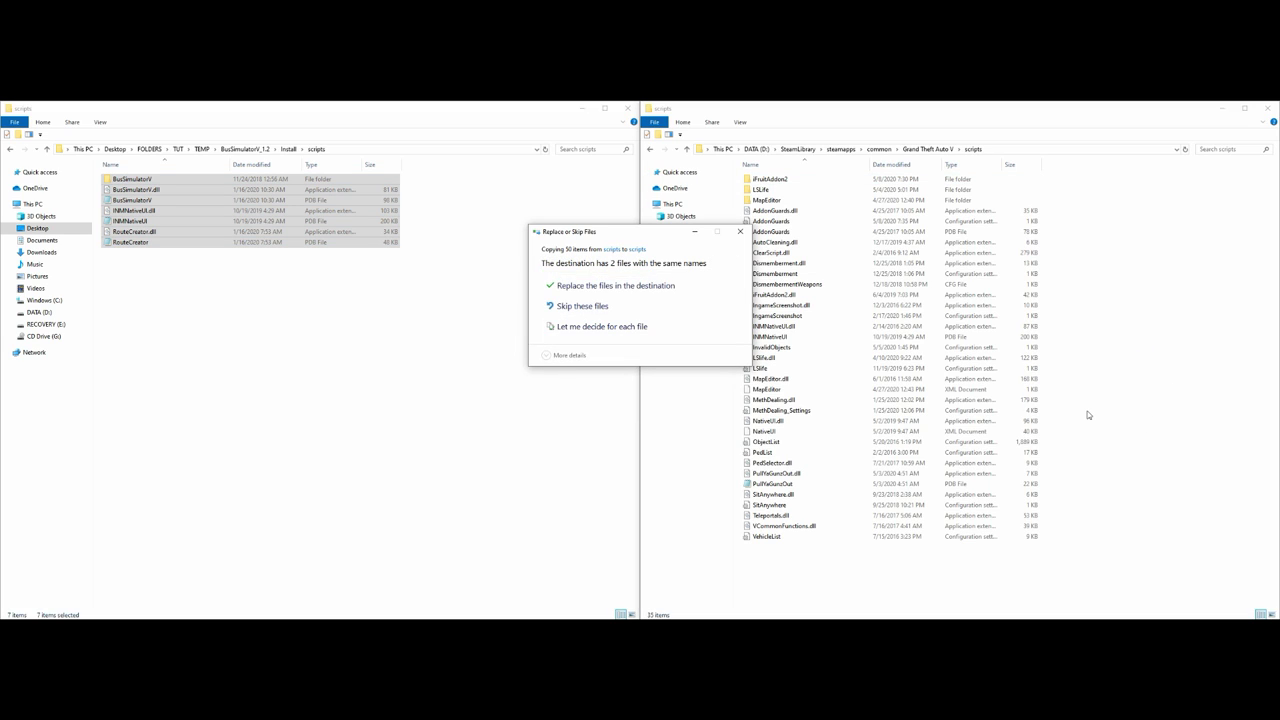
click(738, 232)
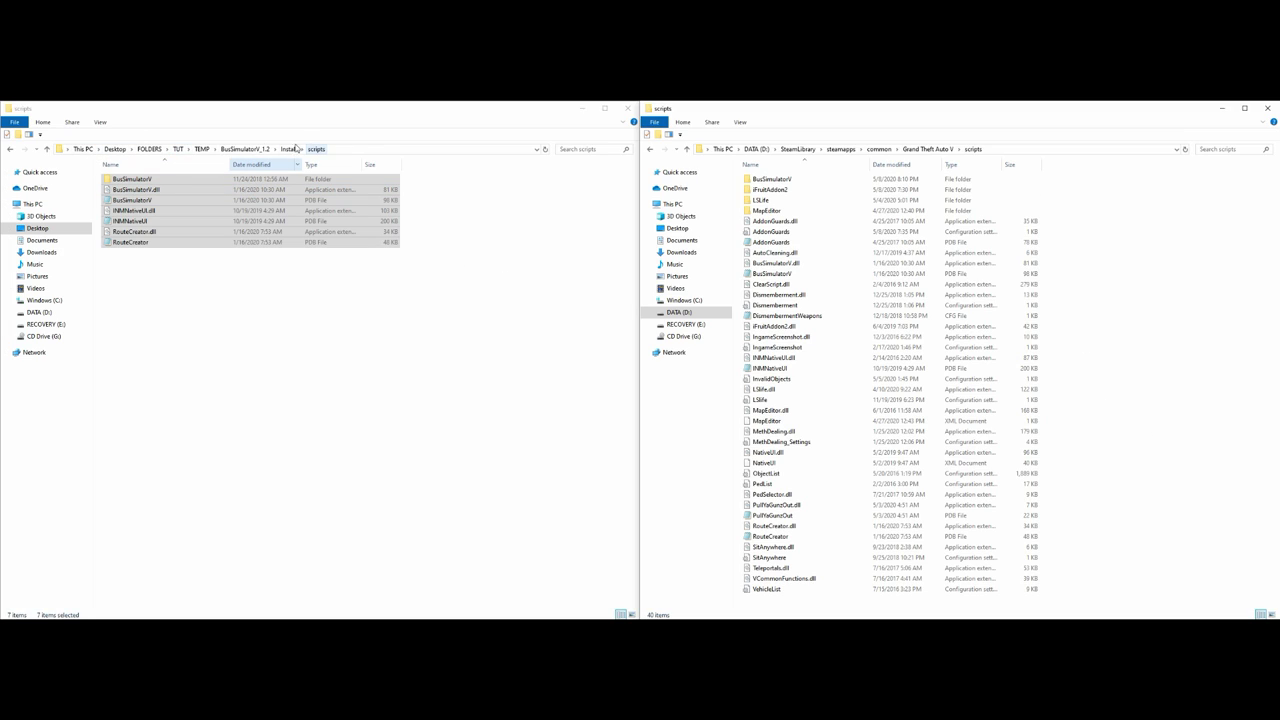
Return to the mod's BusSimulatorV_1.2 folder and minimize the window showing the game's scripts folder
click(10, 150)
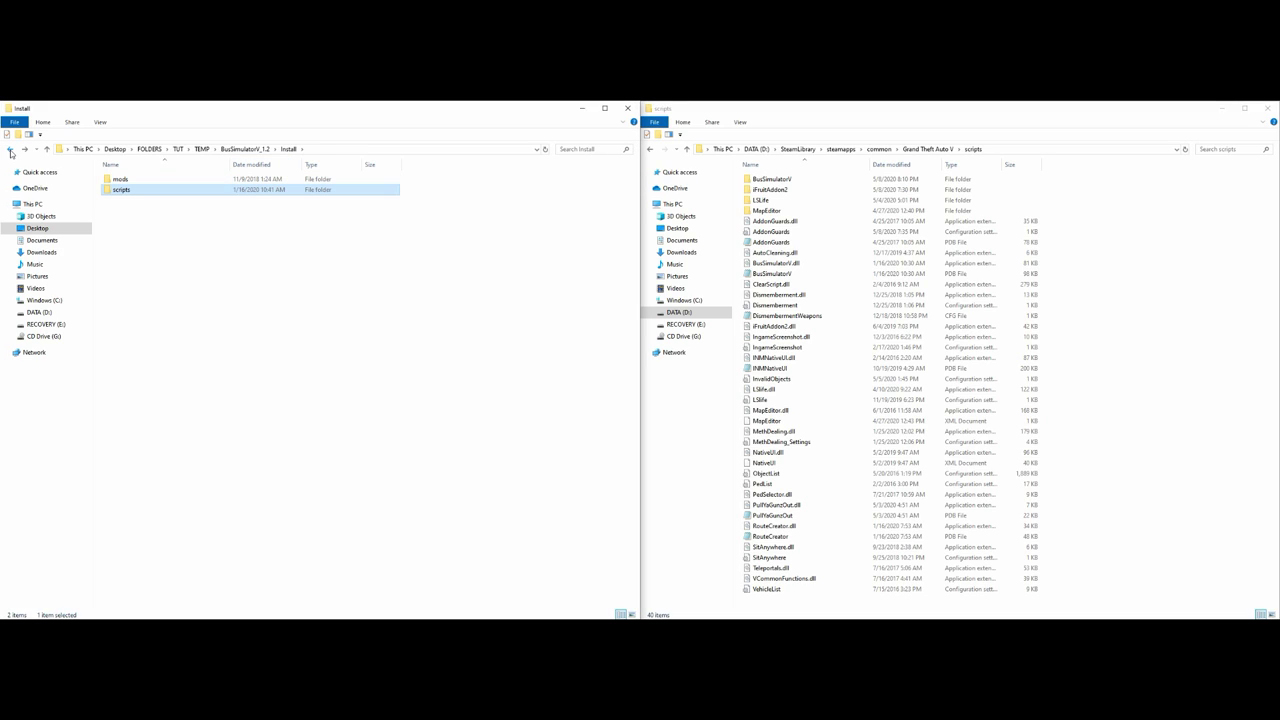
click(10, 150)
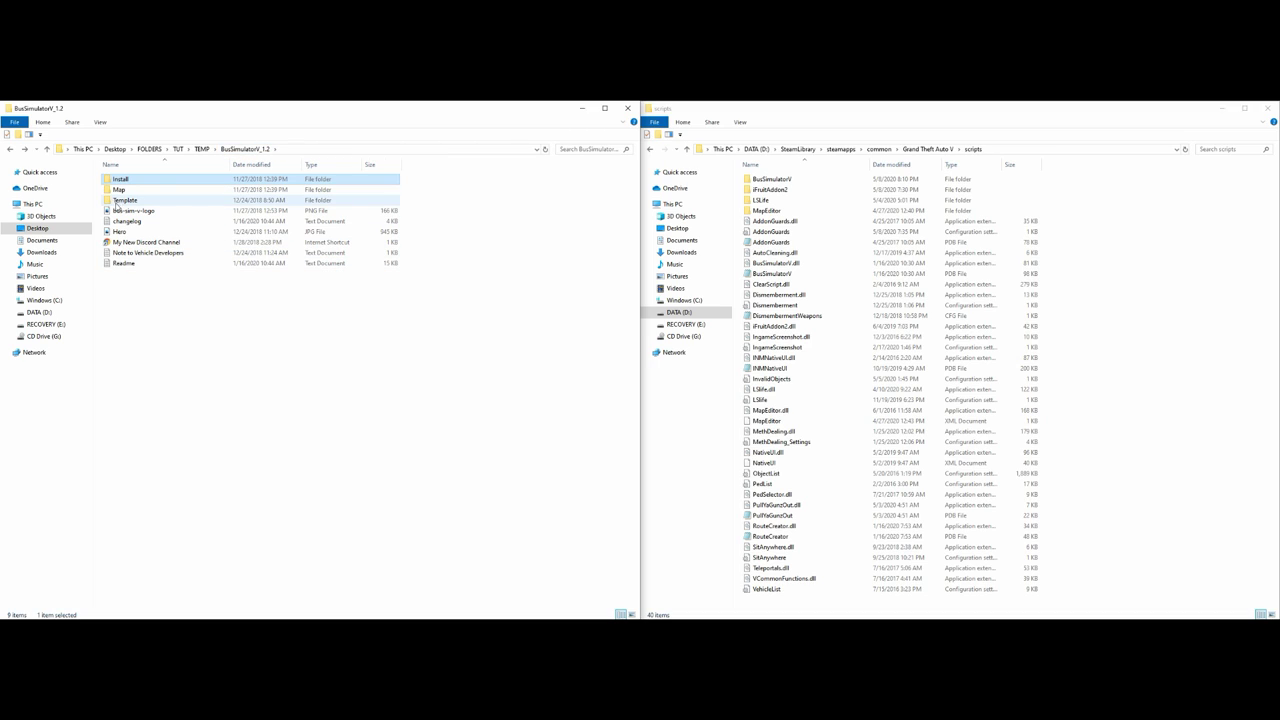
click(258, 300)
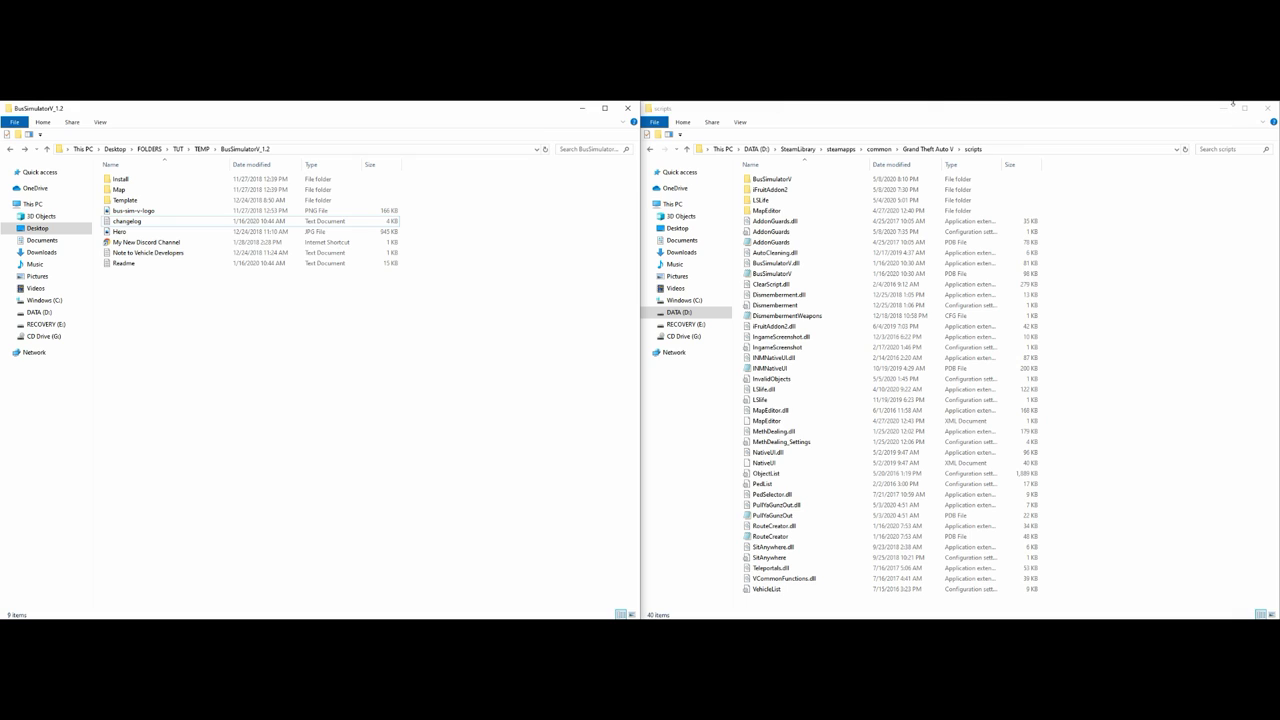
click(1224, 108)
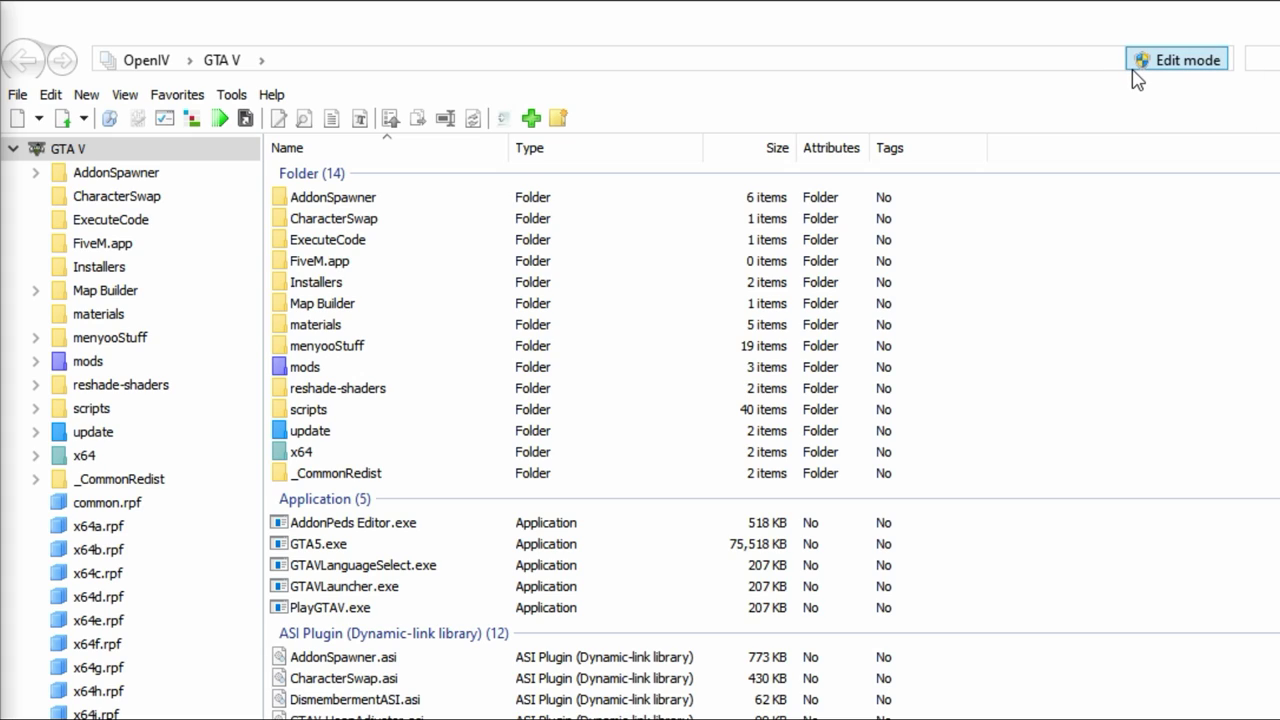
In OpenIV, turn on Edit mode and open the mods folder copy of update\update.rpf
click(1180, 60)
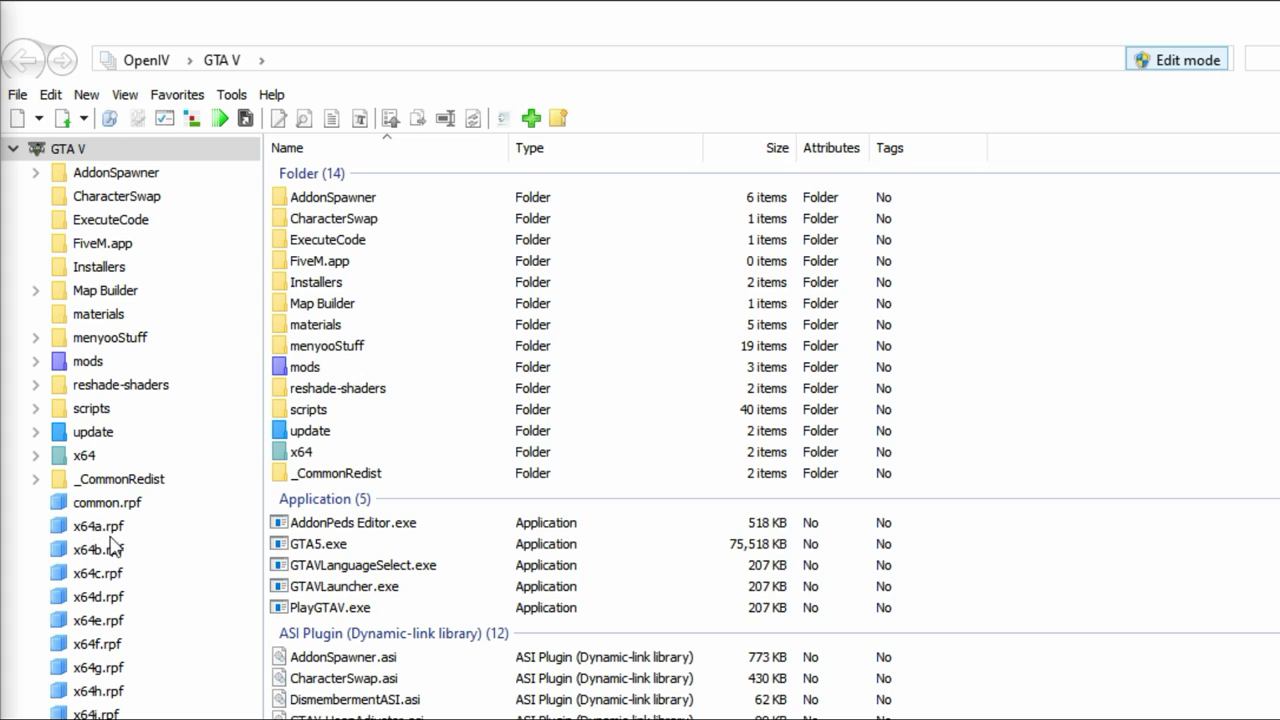
click(93, 432)
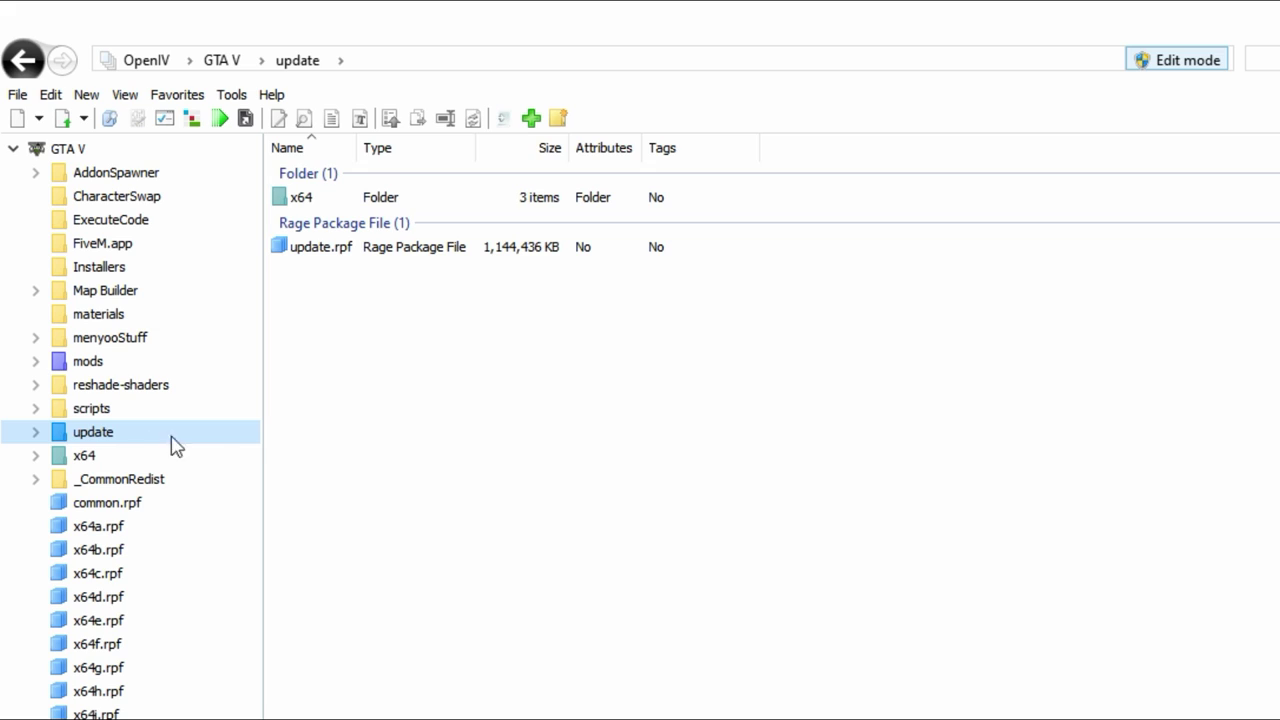
double_click(360, 249)
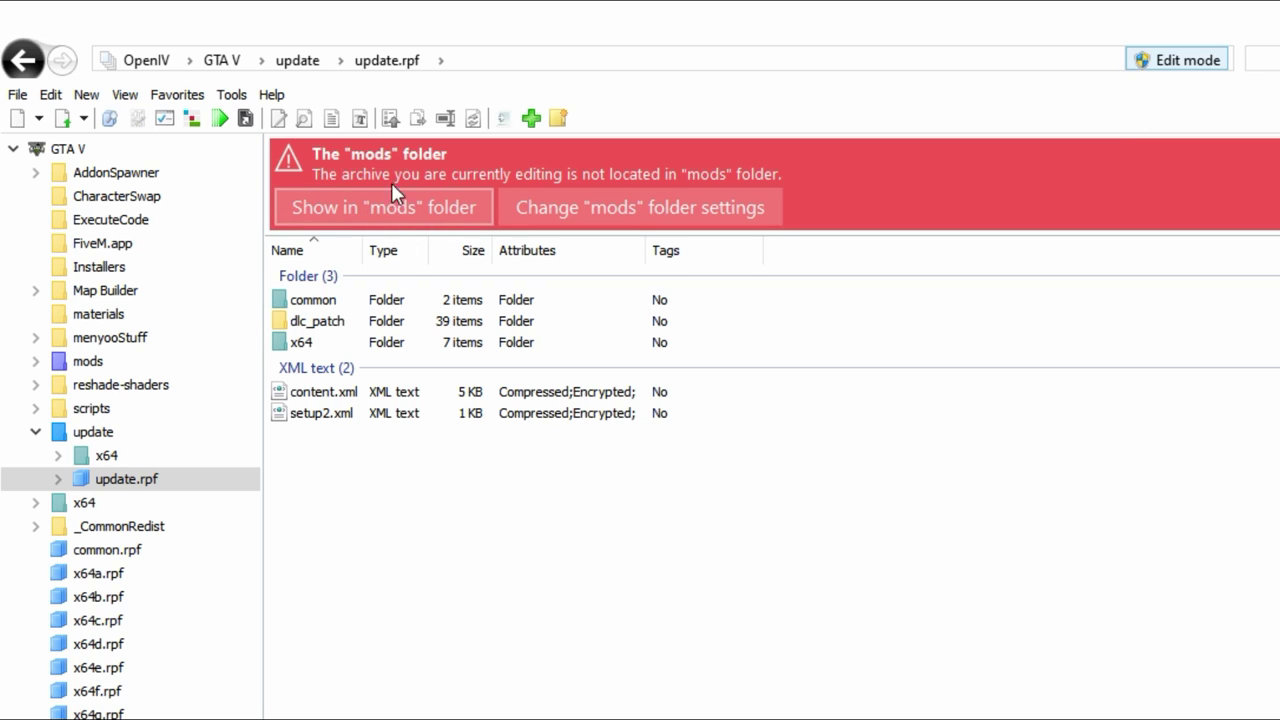
click(345, 210)
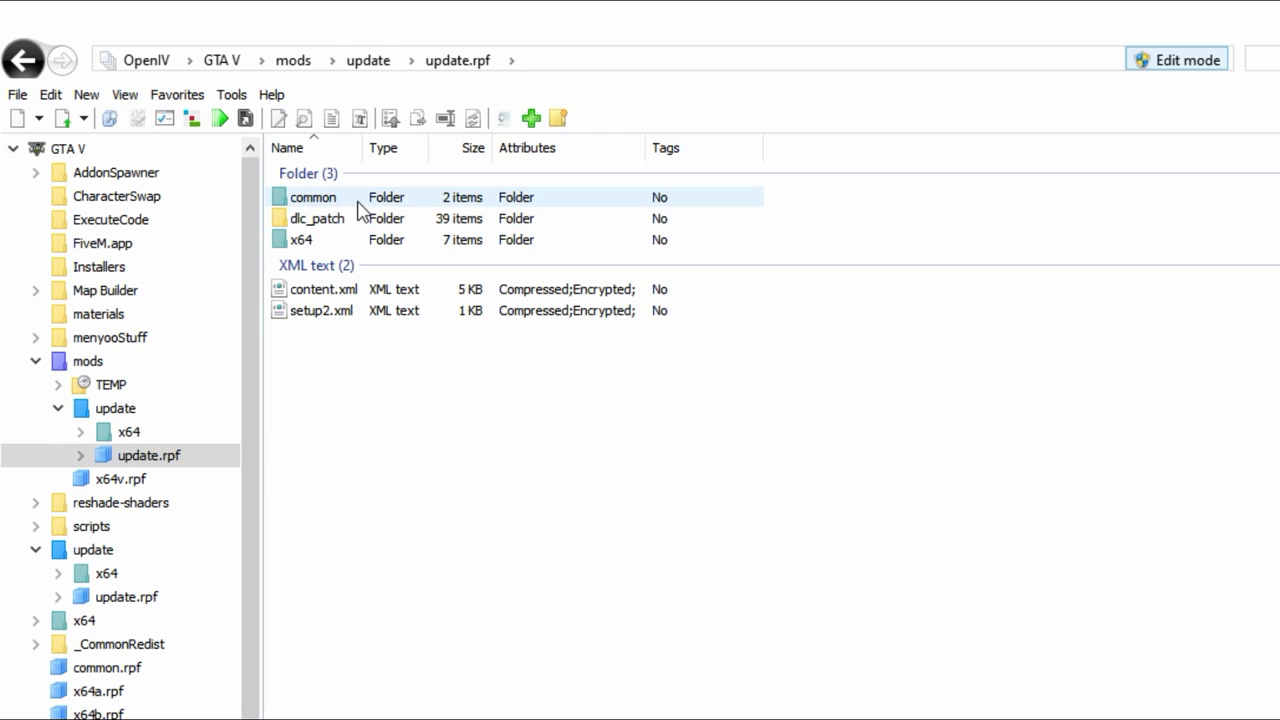
Open common\data inside update.rpf and open dlclist.xml for editing
click(357, 203)
double_click(357, 200)
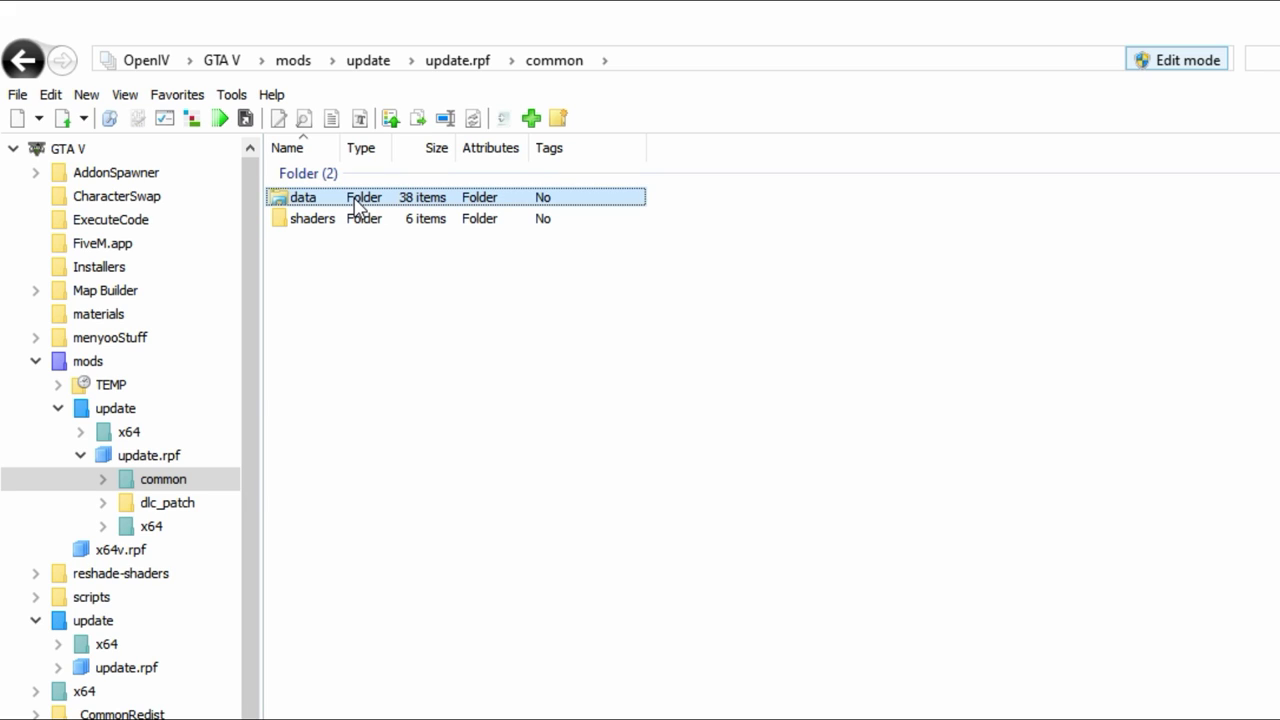
double_click(357, 200)
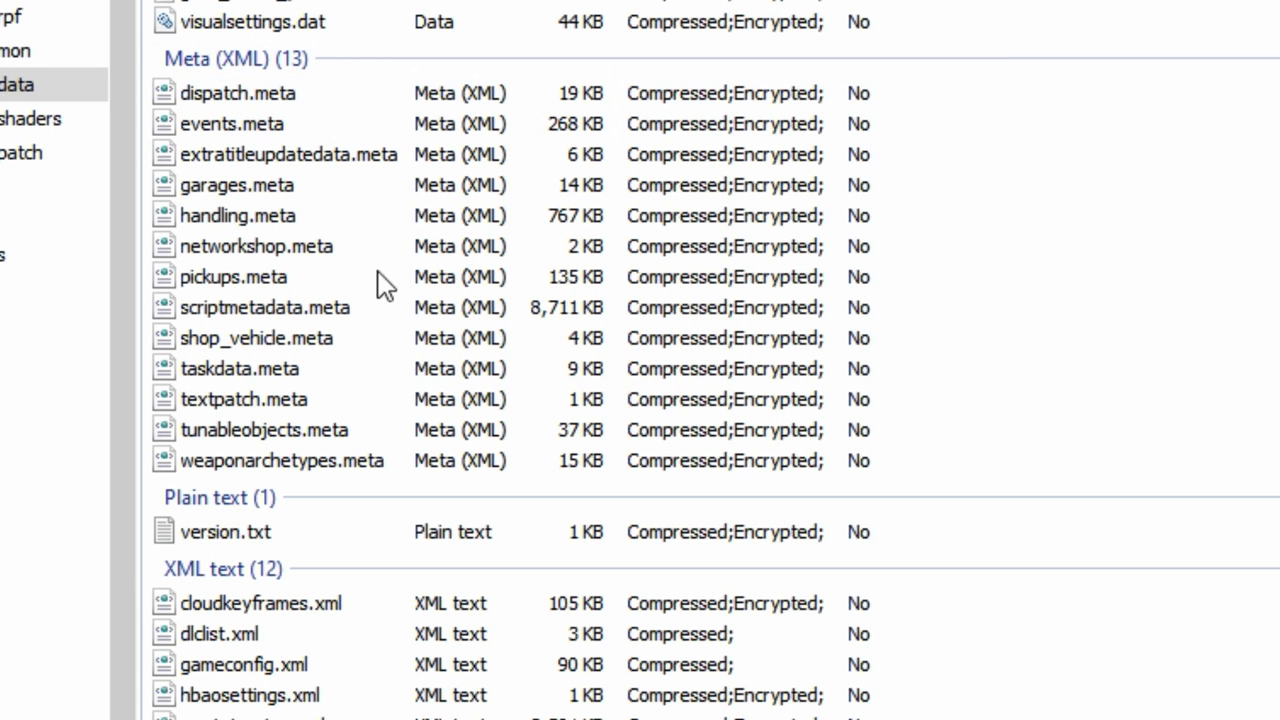
click(287, 638)
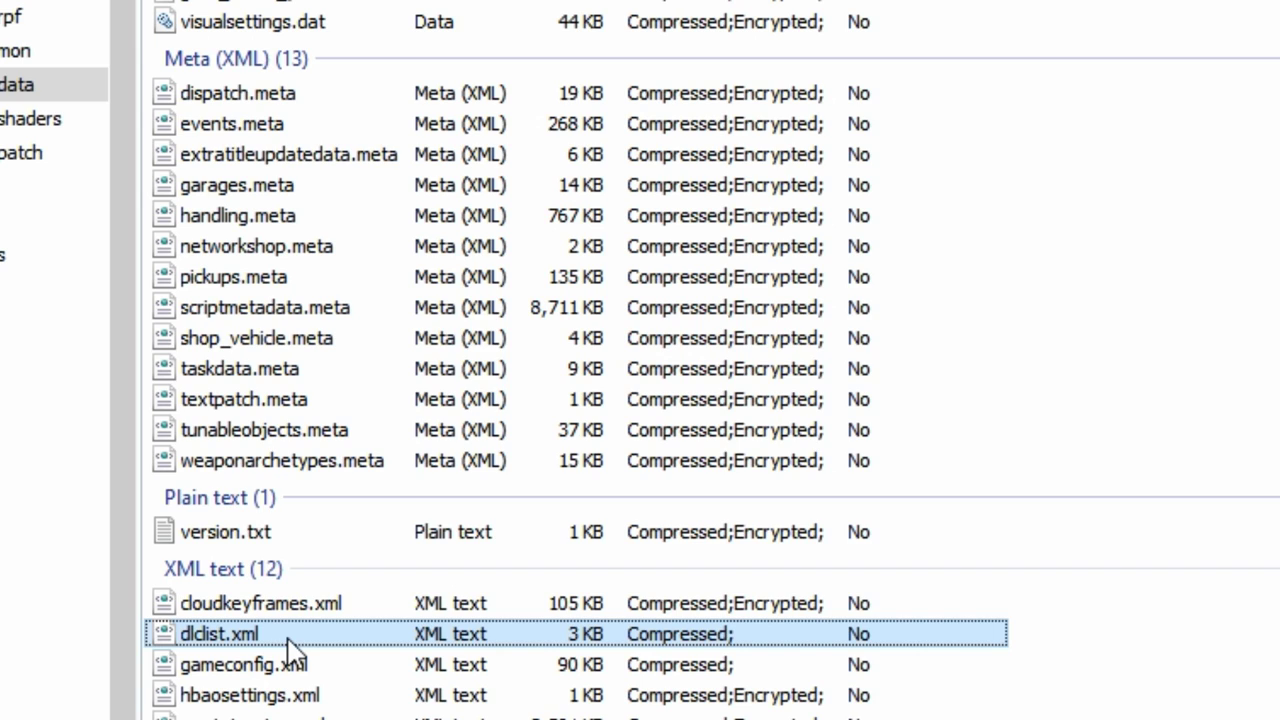
right_click(290, 645)
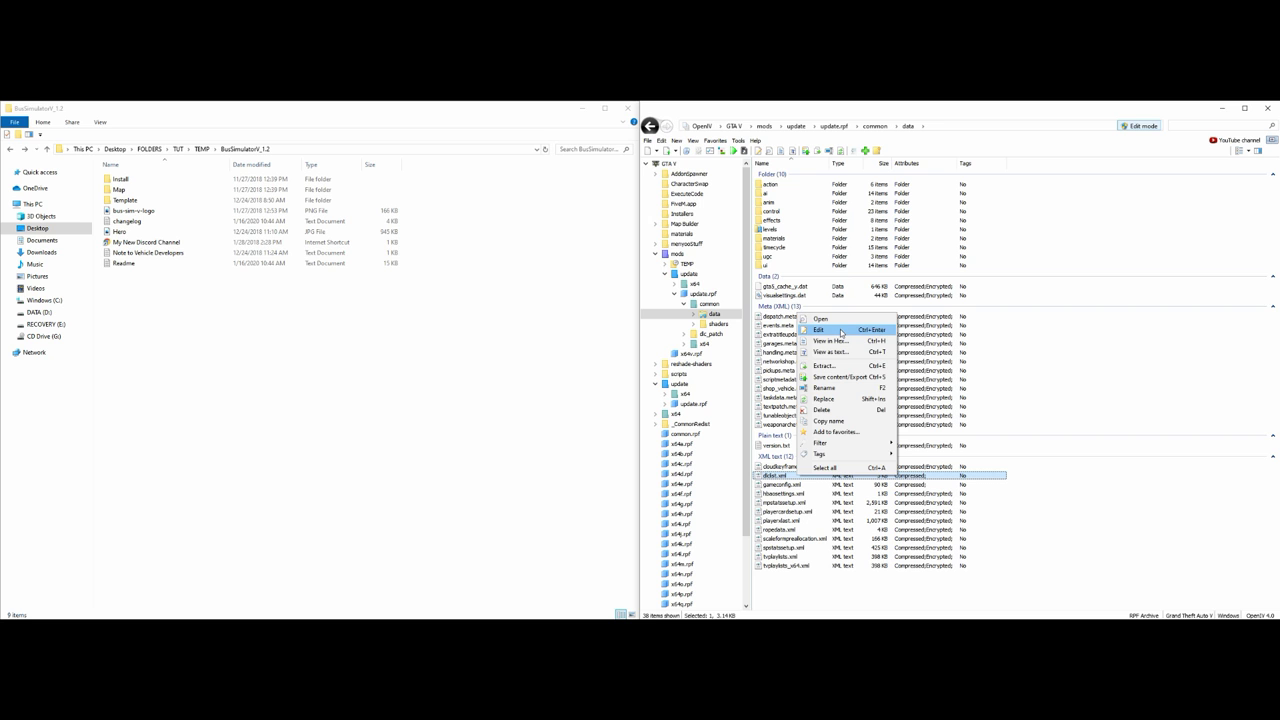
click(841, 332)
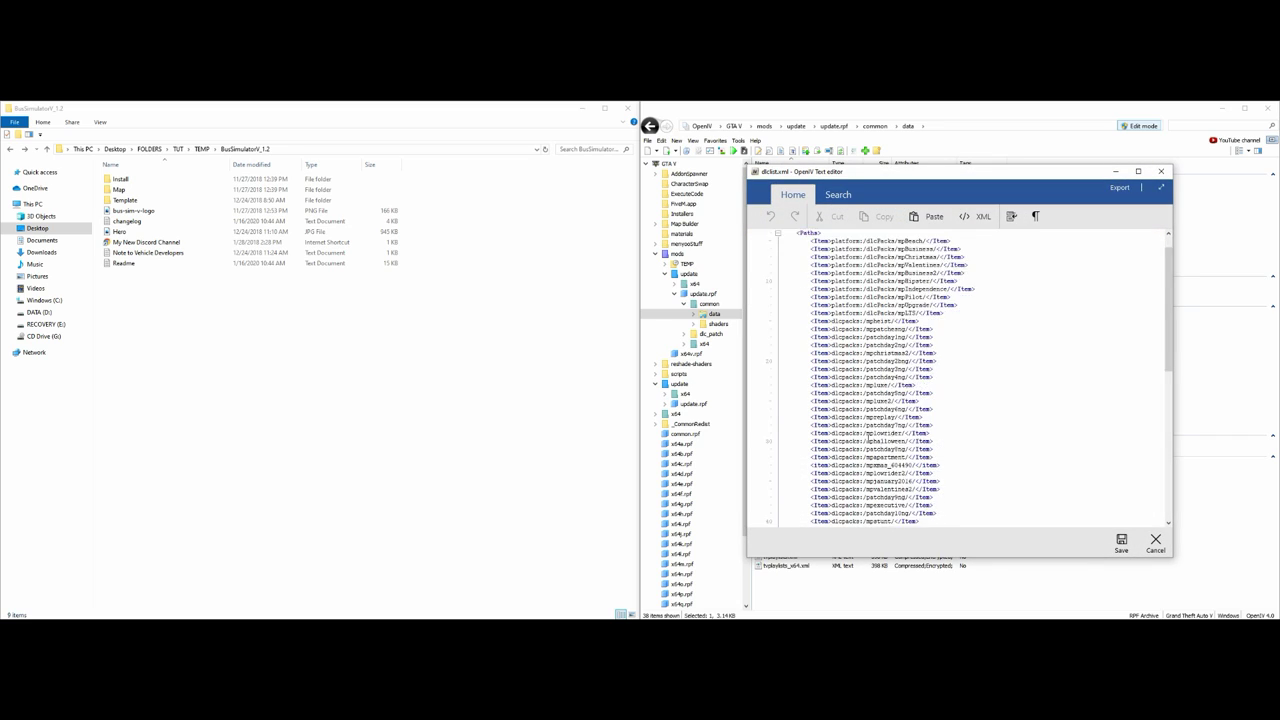
Copy the last Item line in dlclist.xml, dlcpacks:/wraith19/, and paste it on a new line directly below
scroll(866, 440, down, 20)
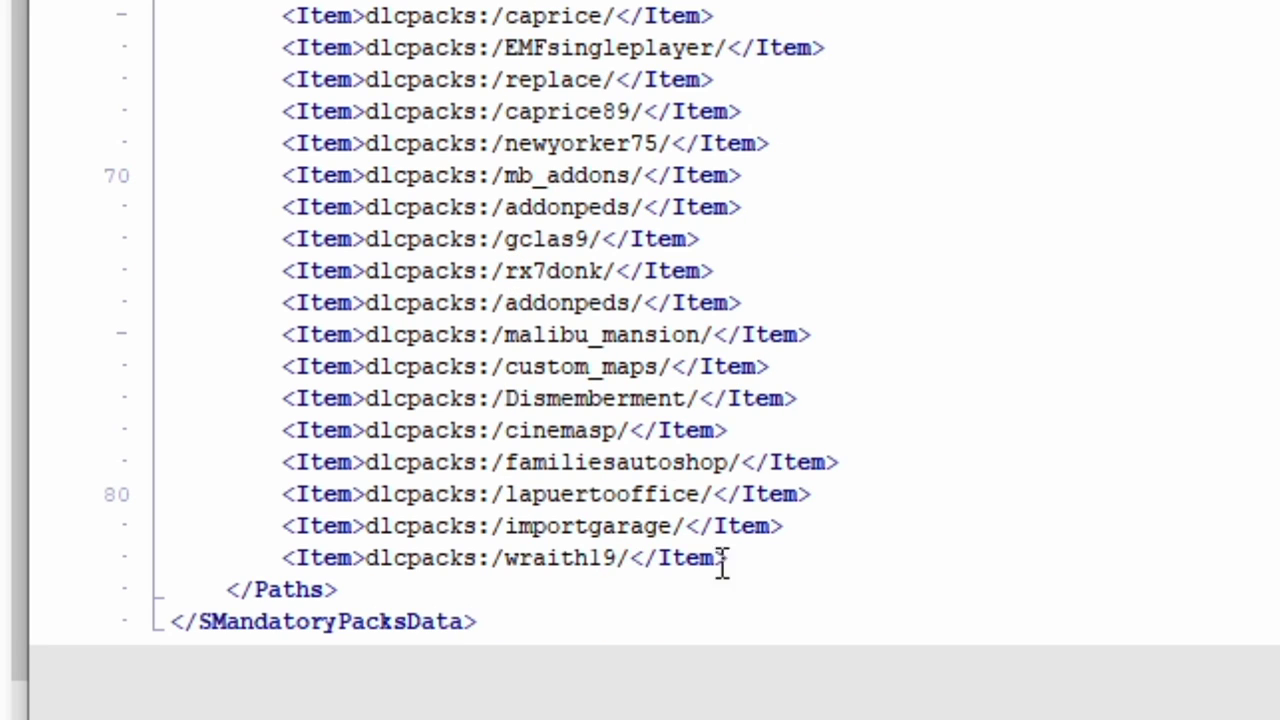
drag(737, 563, 281, 563)
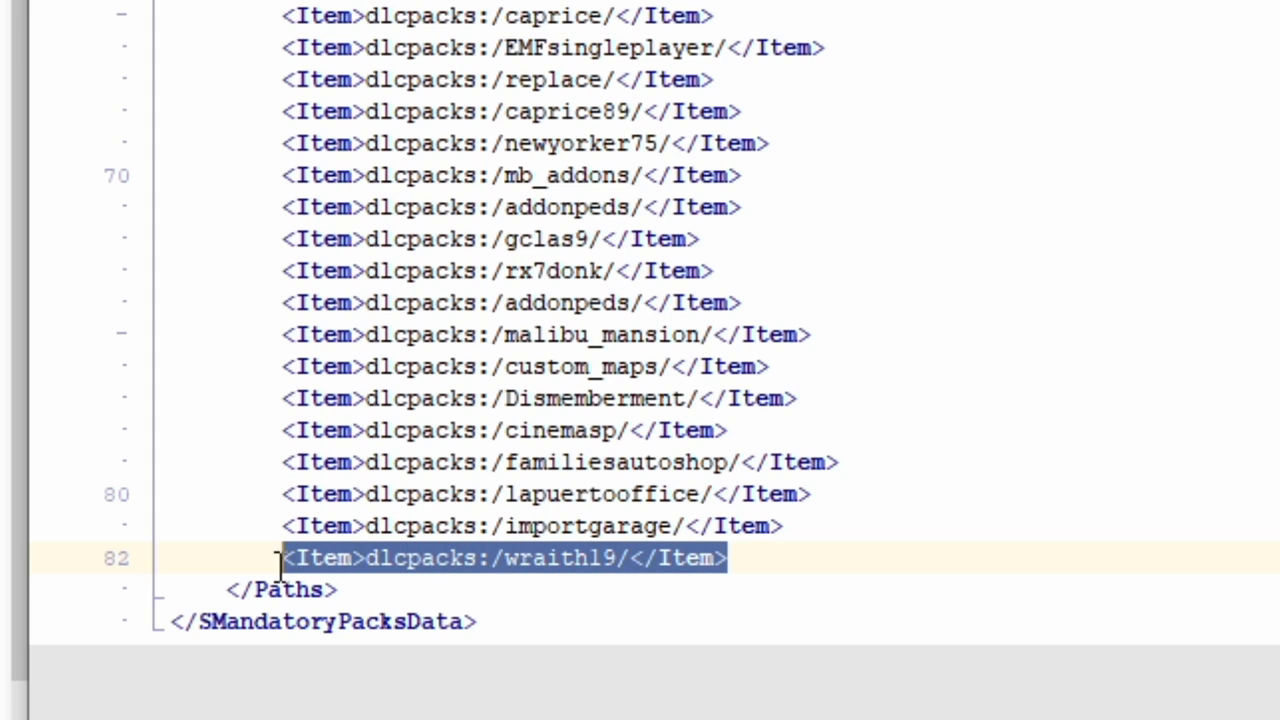
right_click(460, 568)
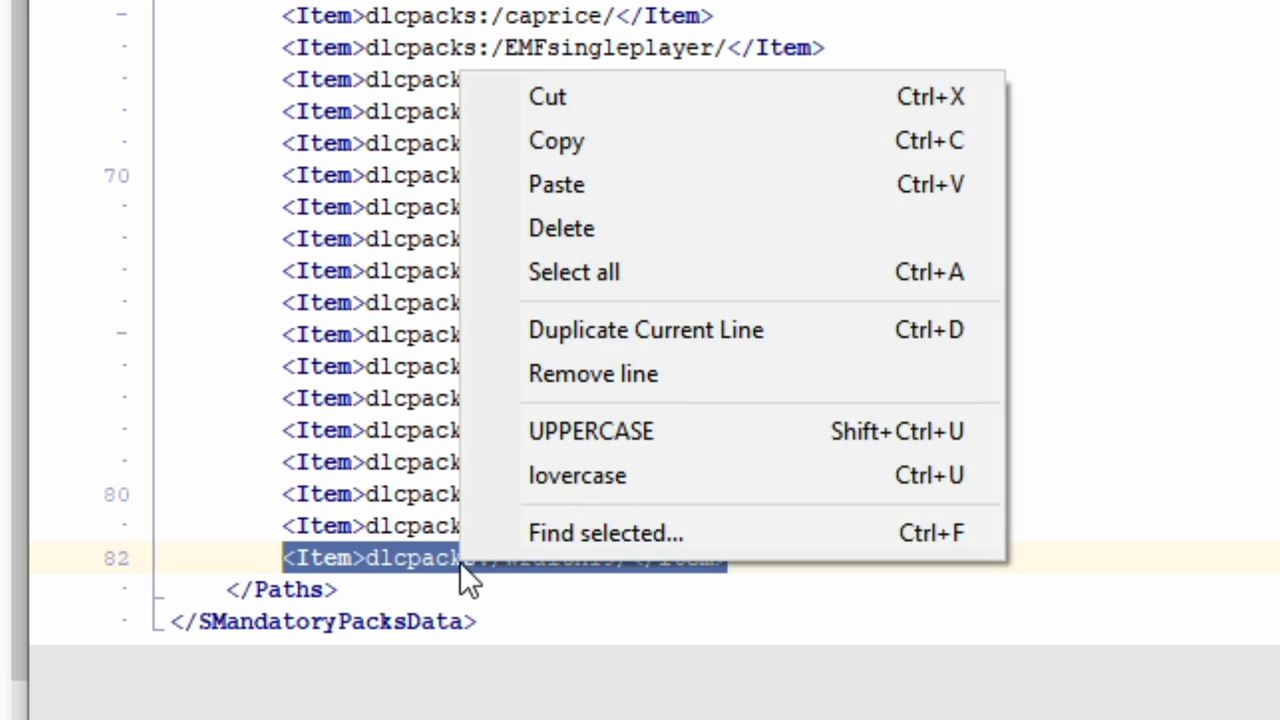
click(643, 135)
click(746, 556)
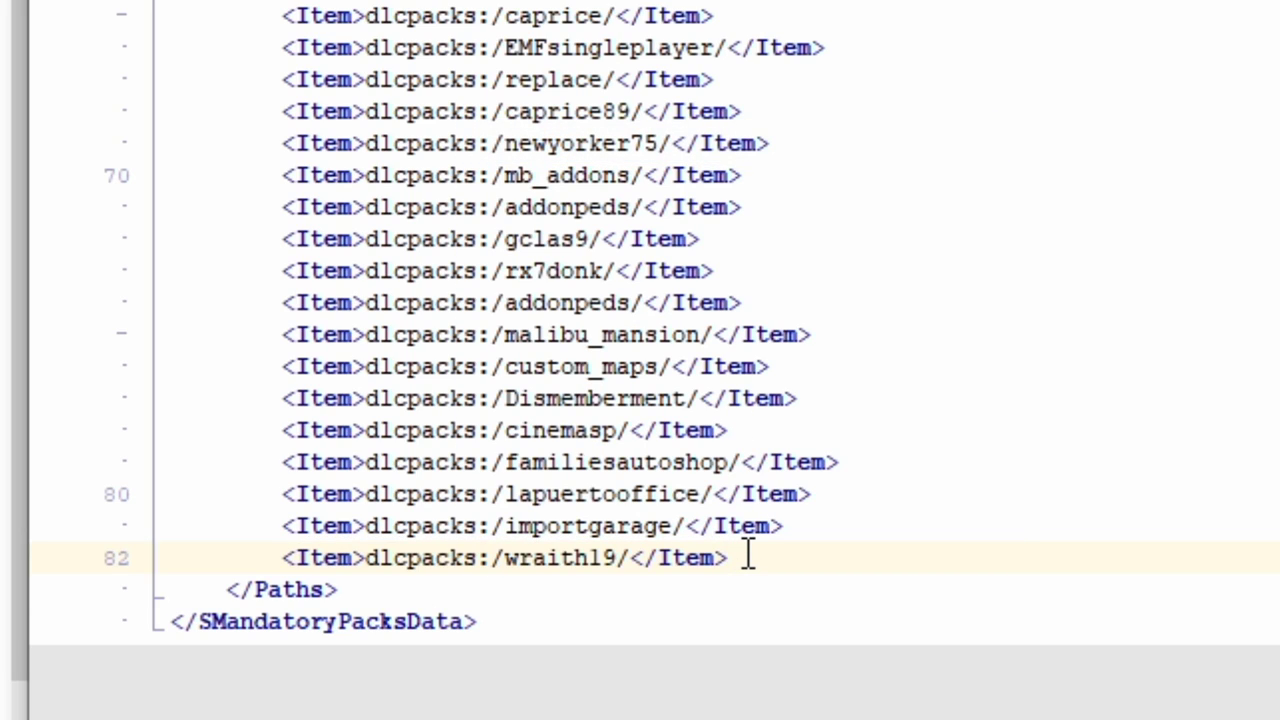
key(Return)
key(ctrl+v)
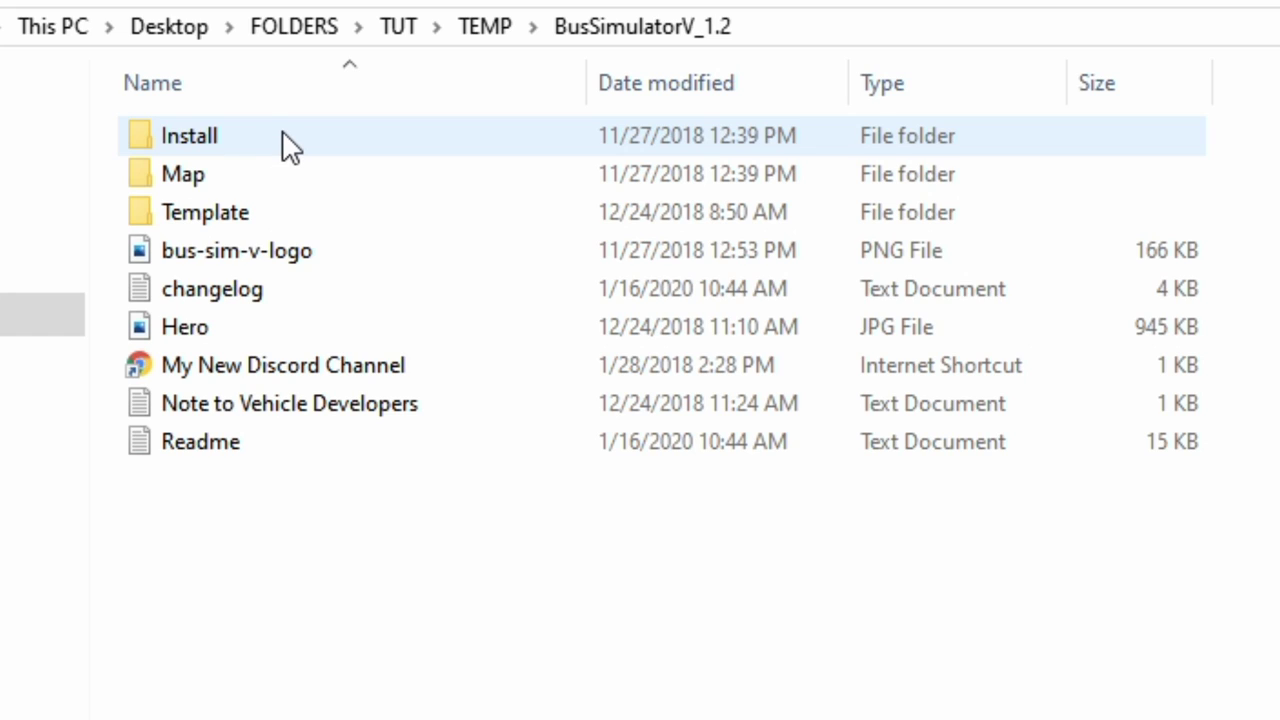
In the mod's BusSimulatorV_1.2 folder, open Install\mods\update\x64\dlcpacks
click(289, 146)
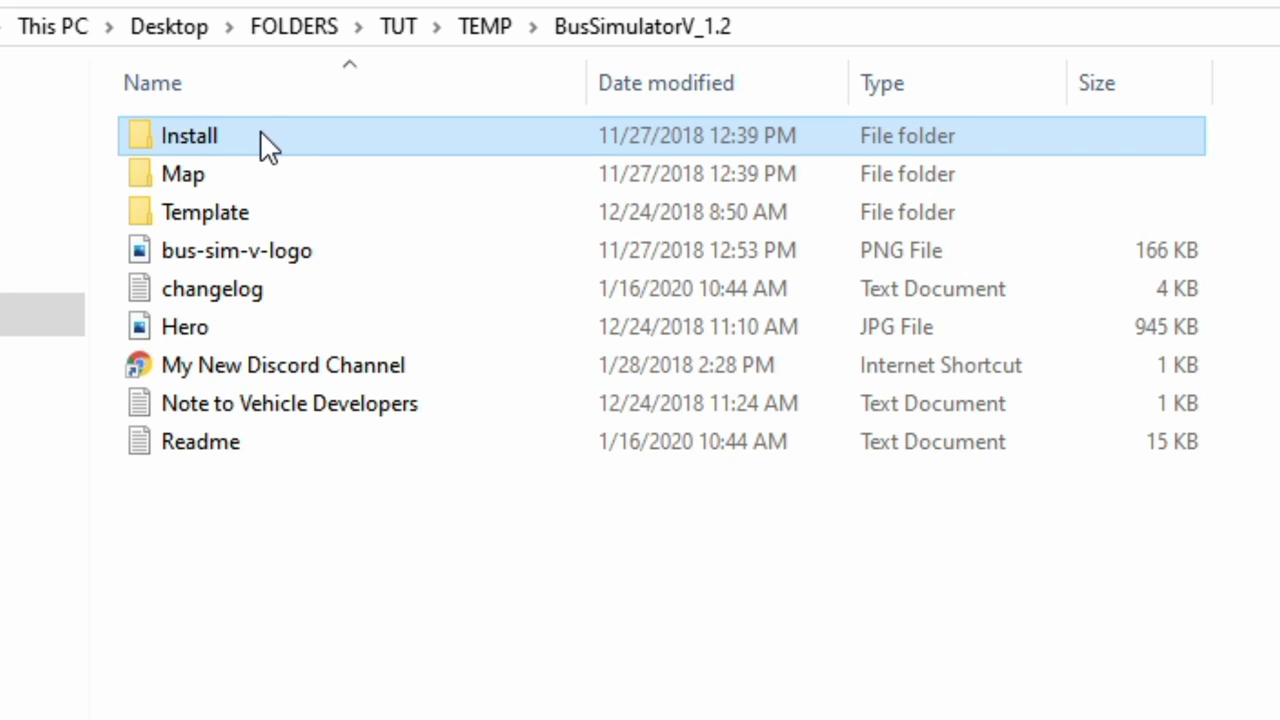
double_click(260, 132)
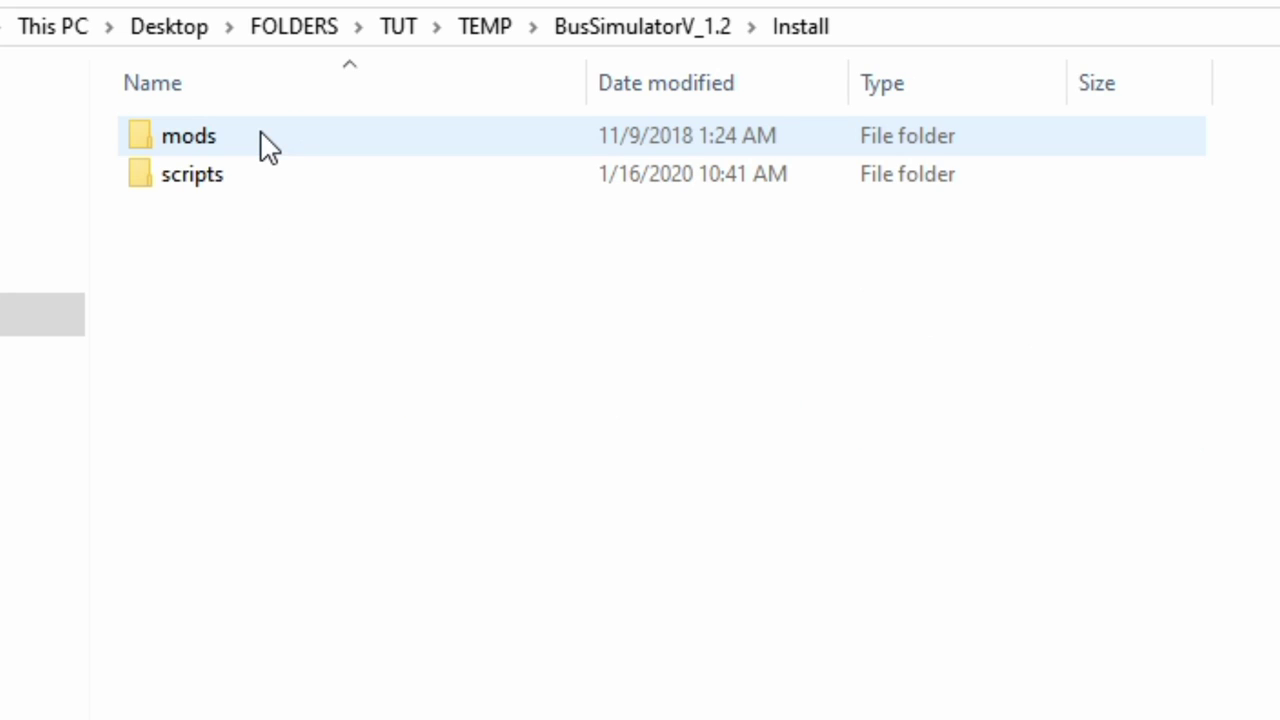
click(260, 132)
double_click(260, 132)
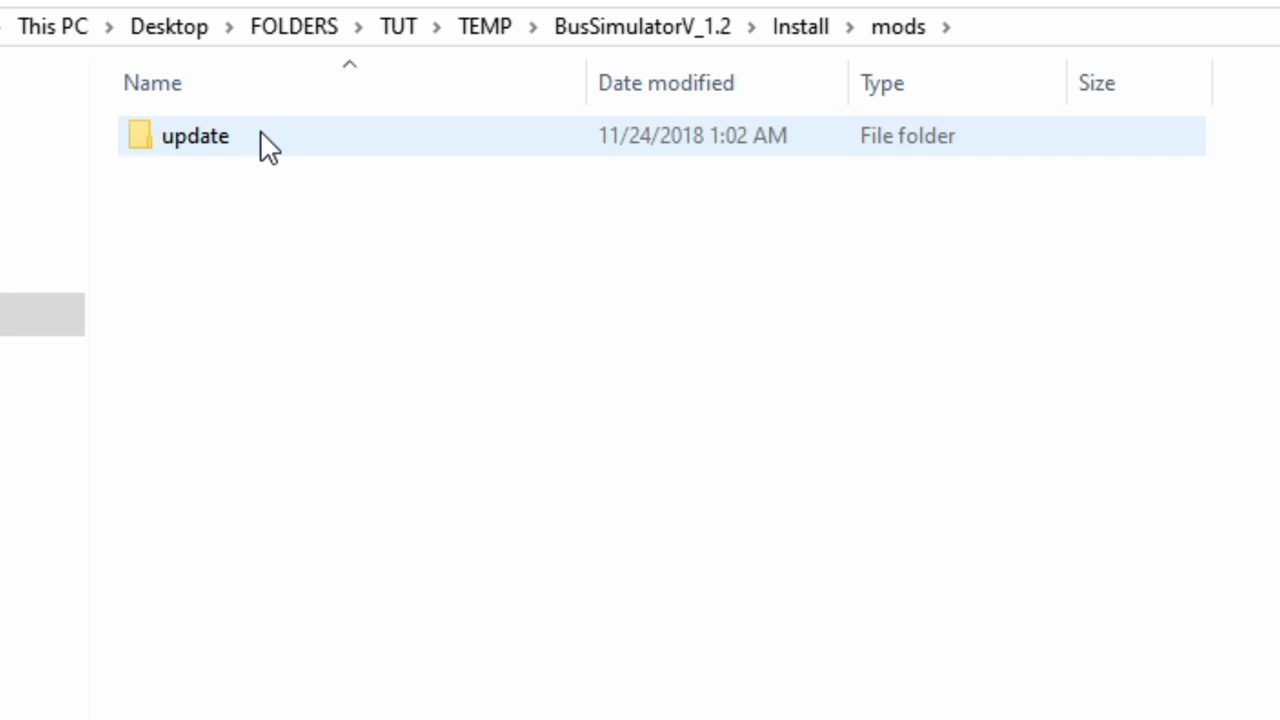
double_click(260, 132)
double_click(262, 136)
double_click(260, 131)
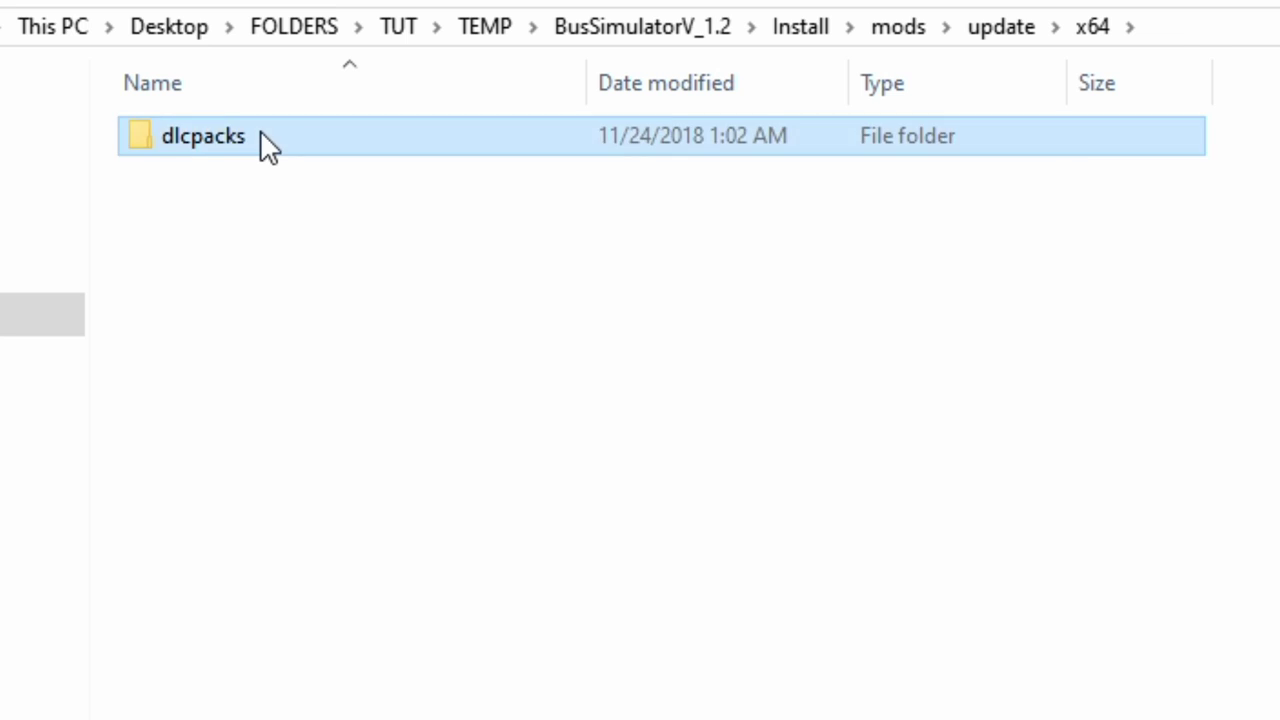
click(200, 141)
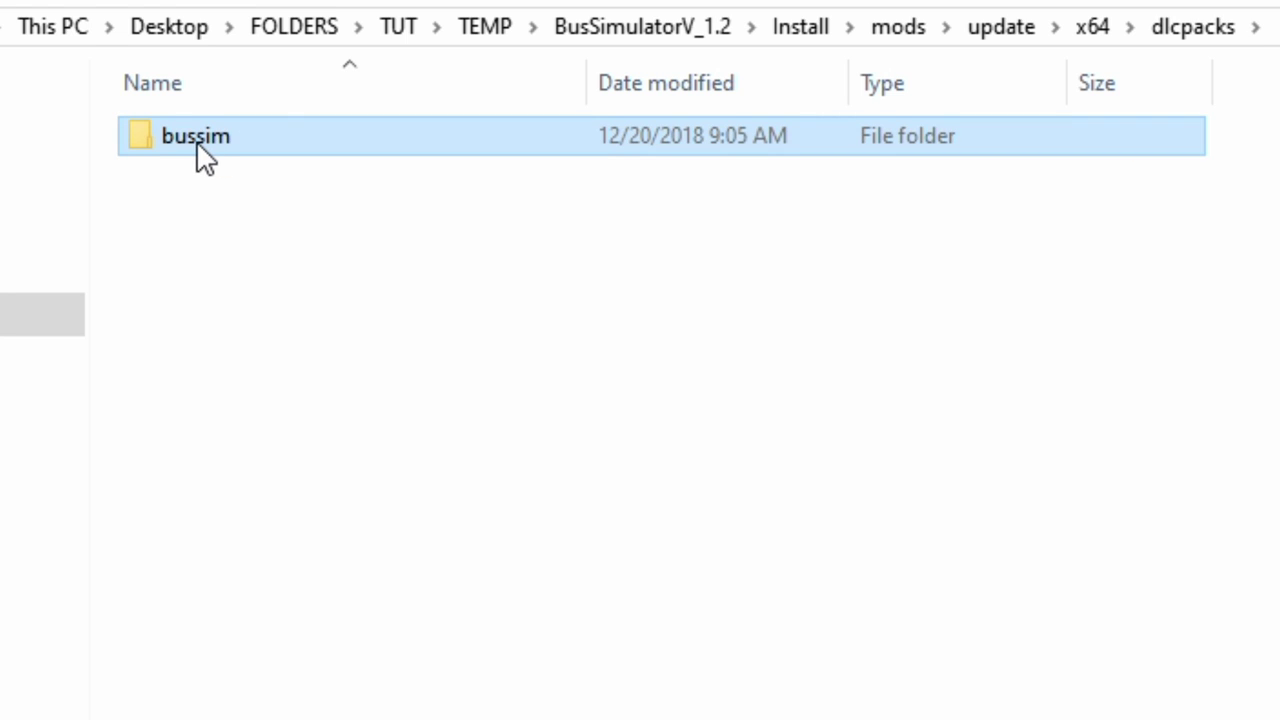
Copy the name of the bussim folder without renaming it
click(197, 142)
right_click(197, 142)
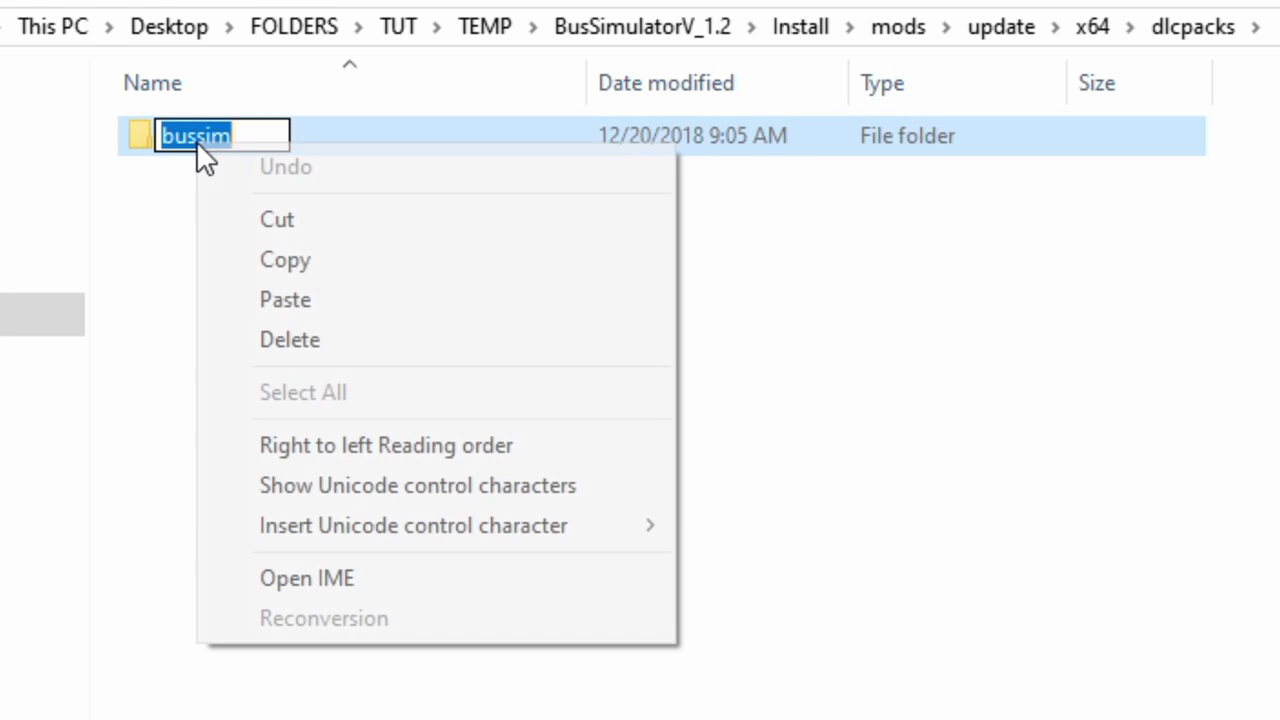
click(356, 260)
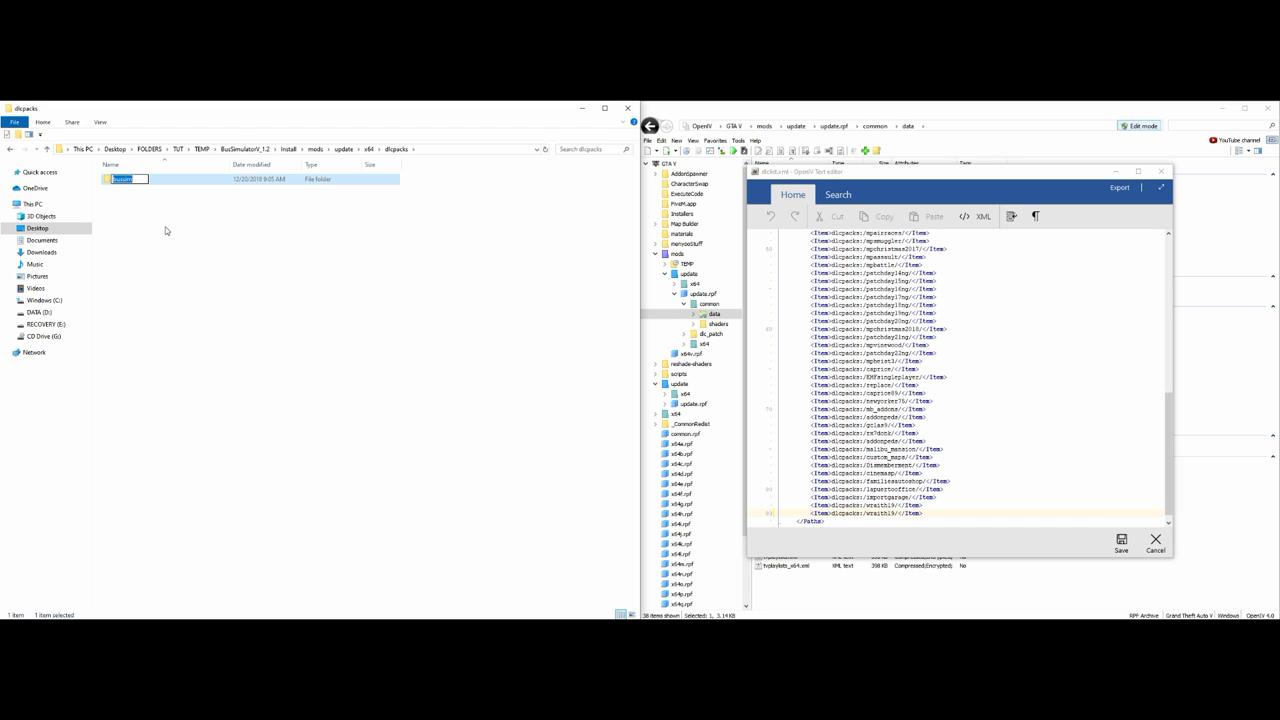
click(165, 226)
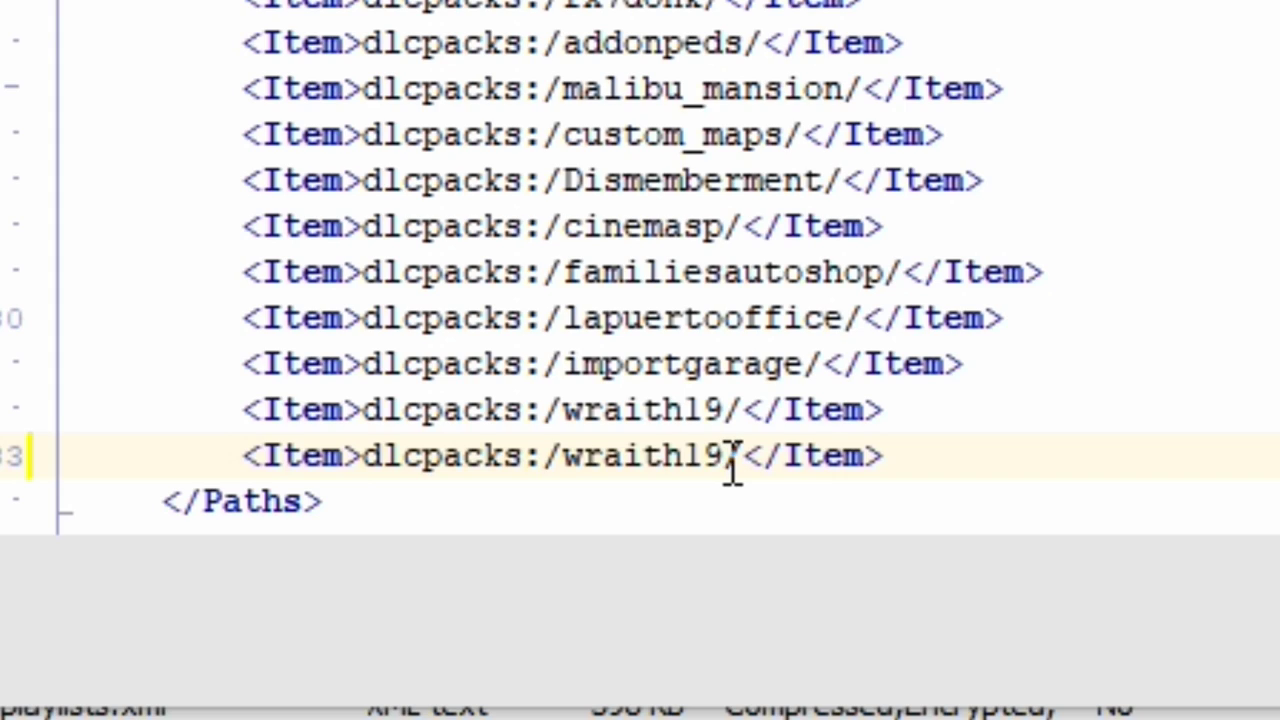
Replace wraith19 with bussim in the last Item line of dlclist.xml and save the file
drag(732, 460, 567, 462)
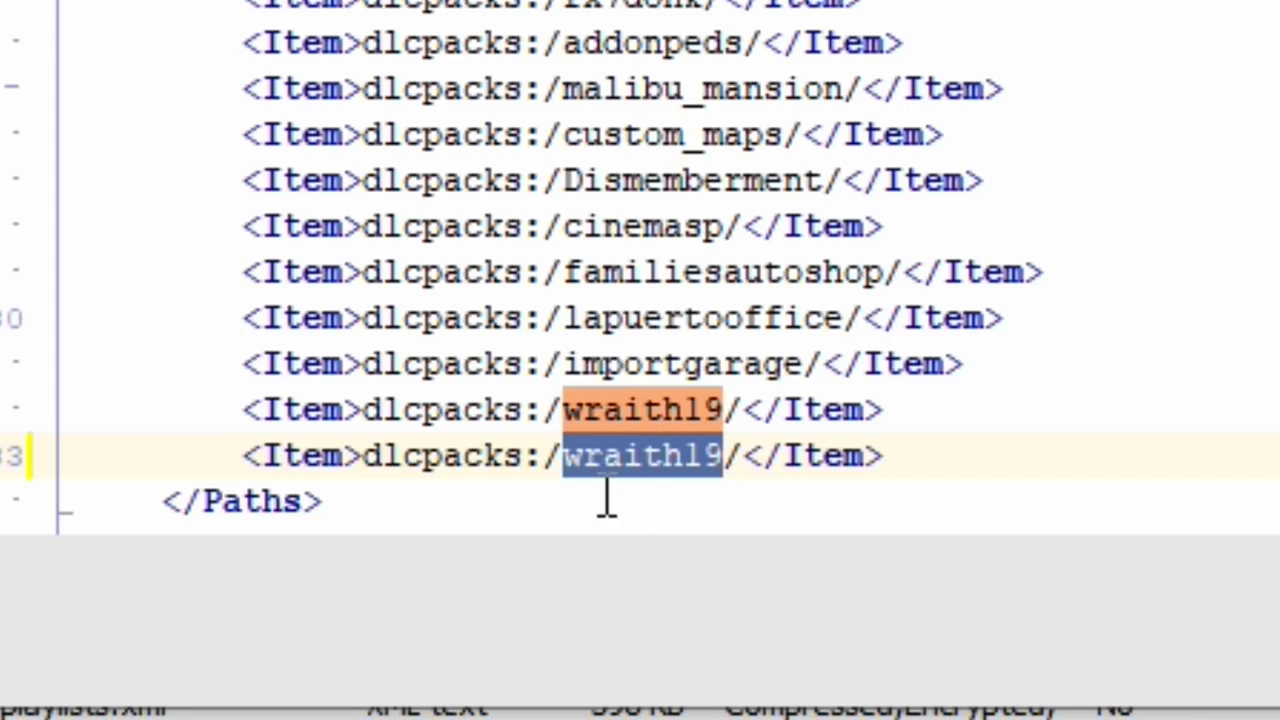
right_click(662, 464)
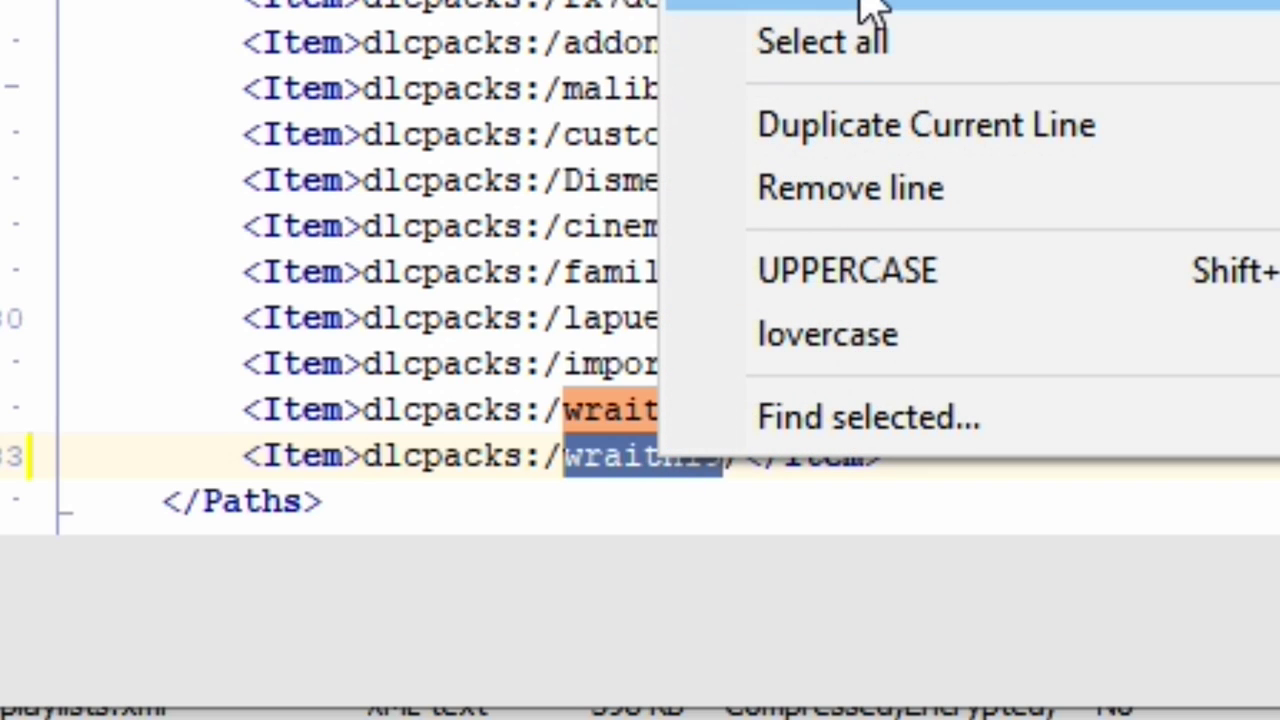
key(Escape)
text(bussim)
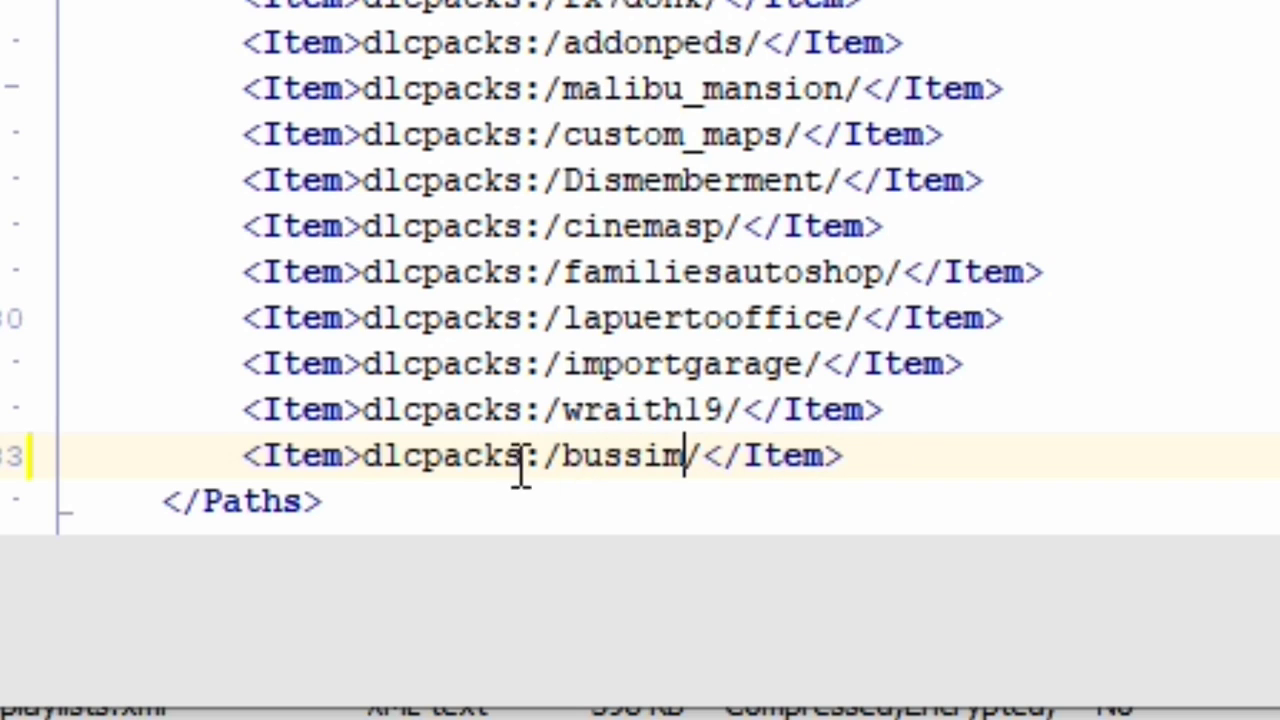
drag(248, 440, 850, 462)
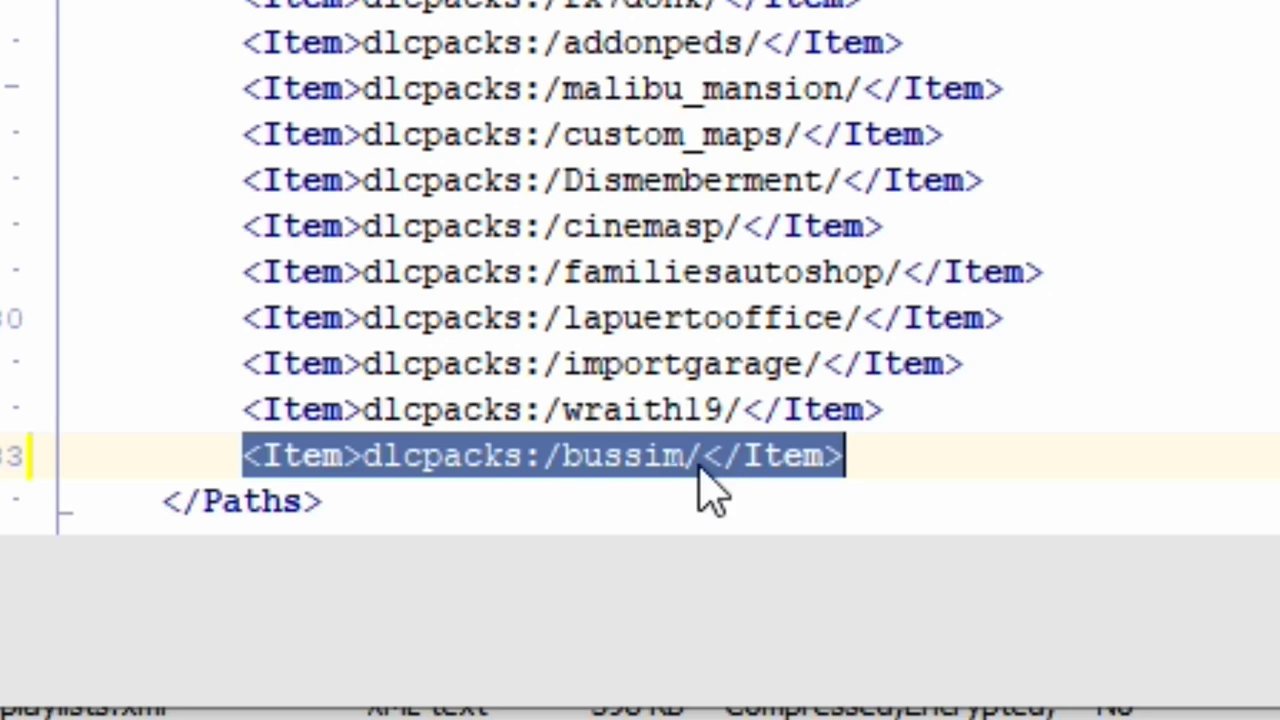
click(868, 461)
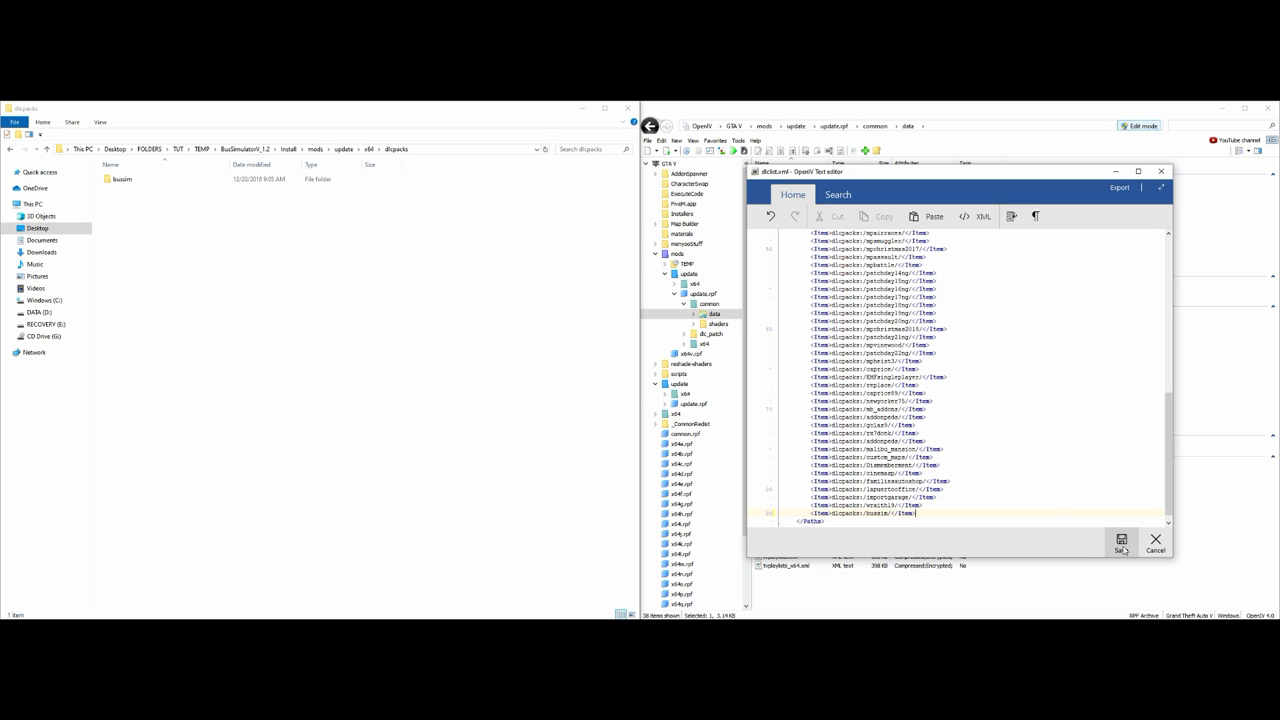
click(1121, 543)
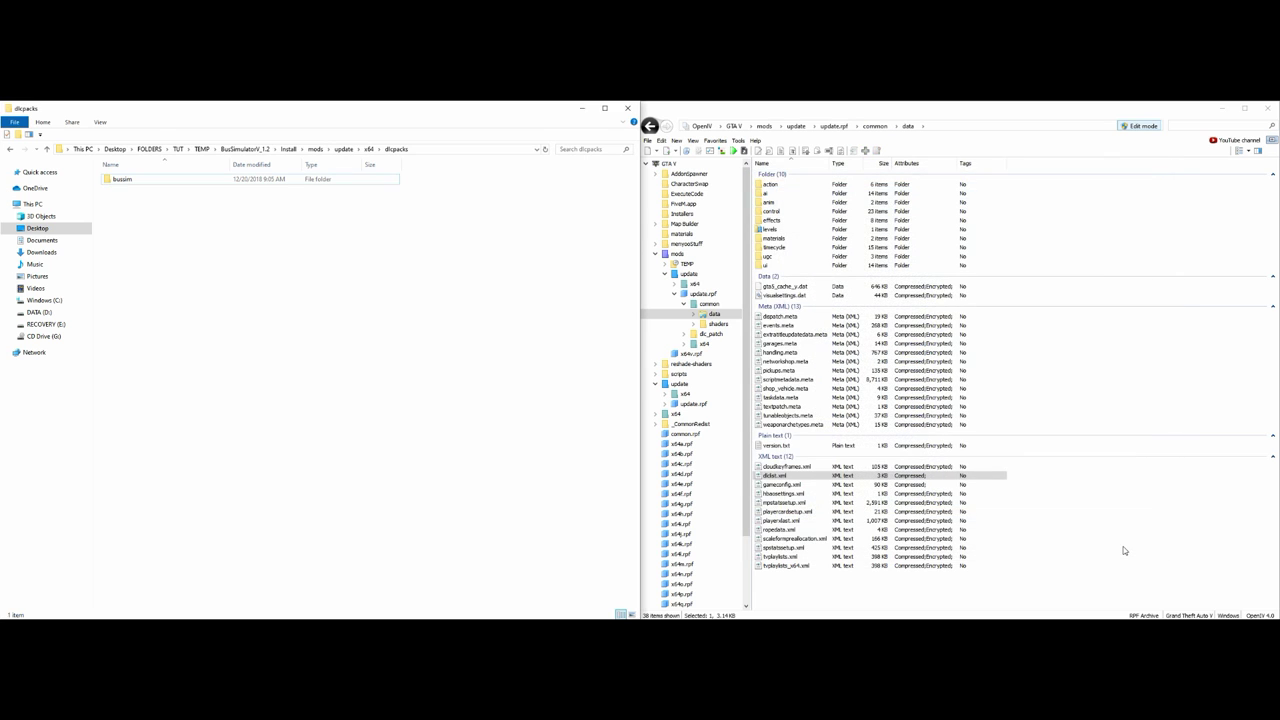
Close all archives in OpenIV, collapse the mods folder, exit OpenIV and minimize the dlcpacks folder window
click(648, 140)
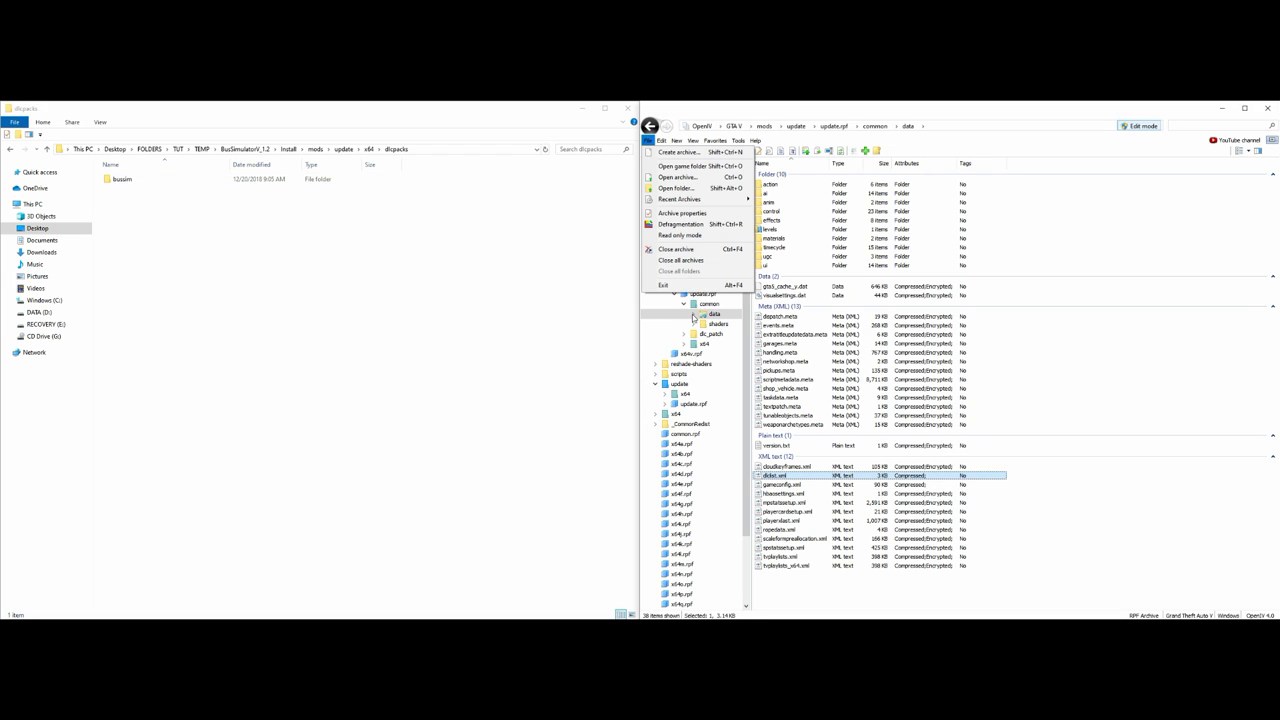
click(695, 263)
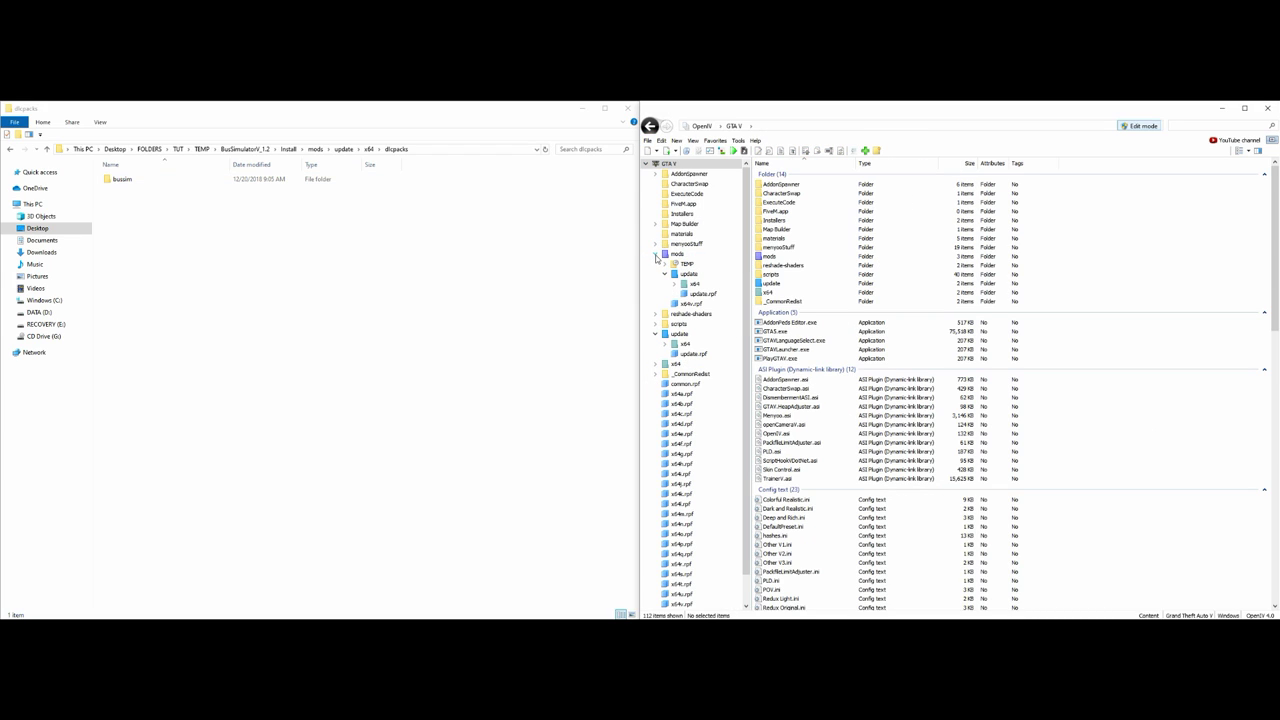
click(655, 255)
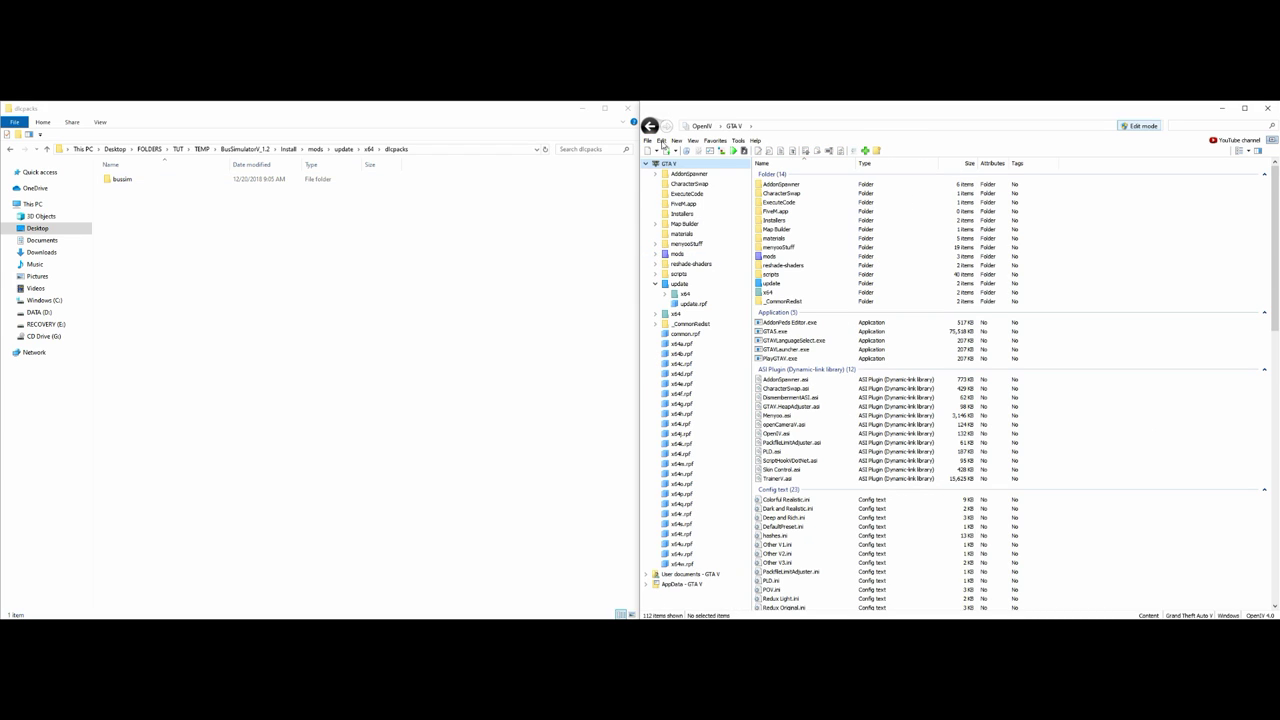
click(1267, 107)
click(577, 117)
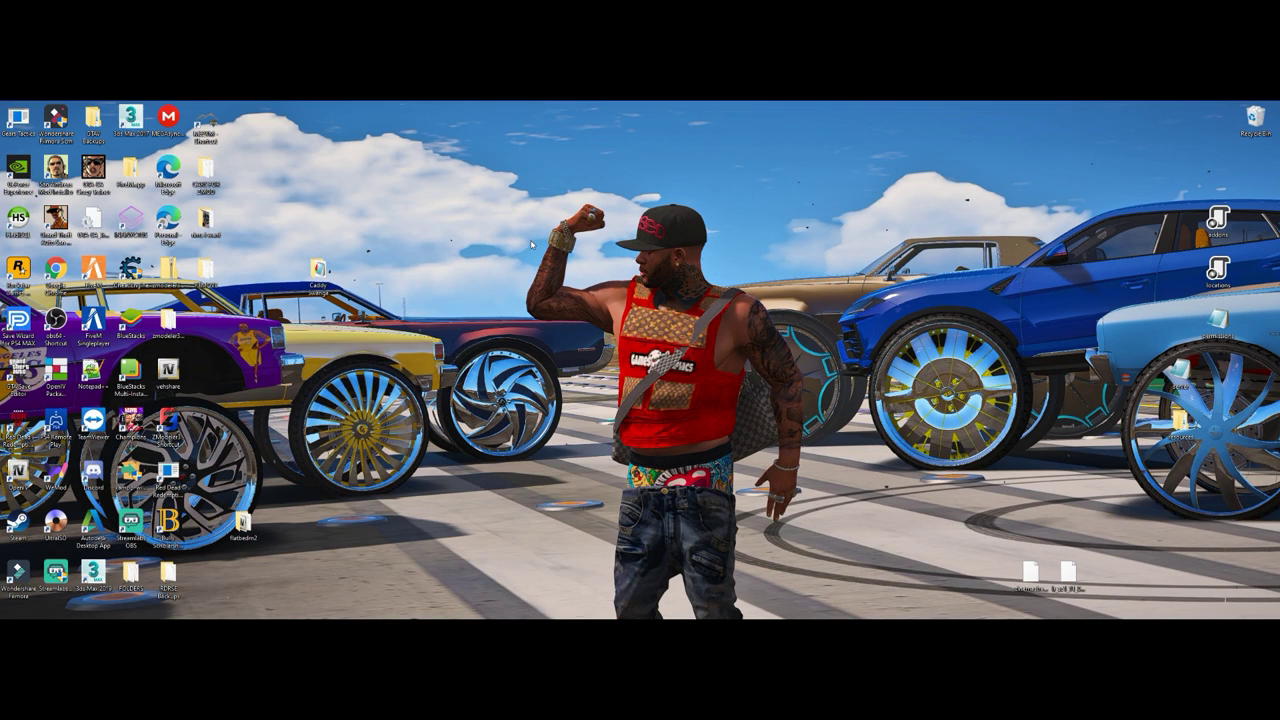